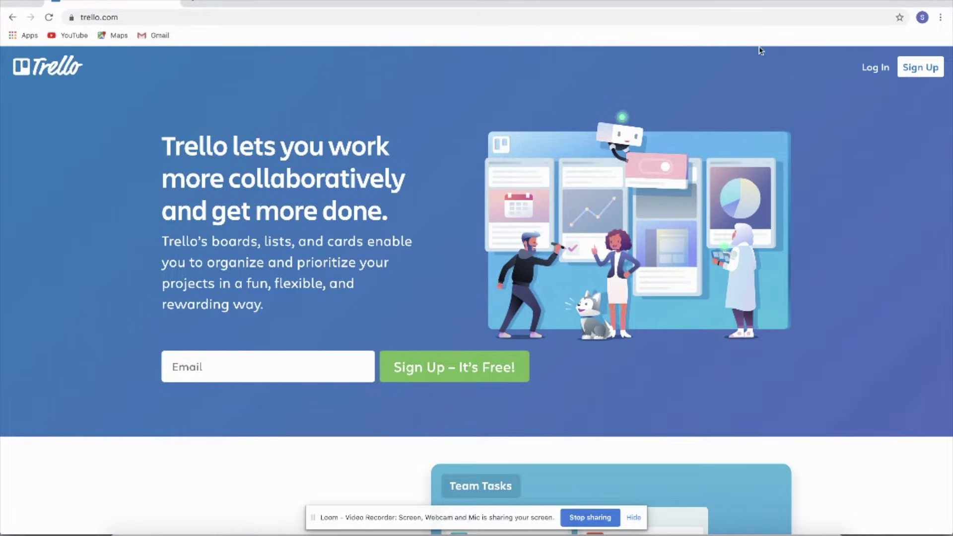
Step: Sign in to Trello with a Google account, reaching the empty Personal Boards page
left_click(913, 69)
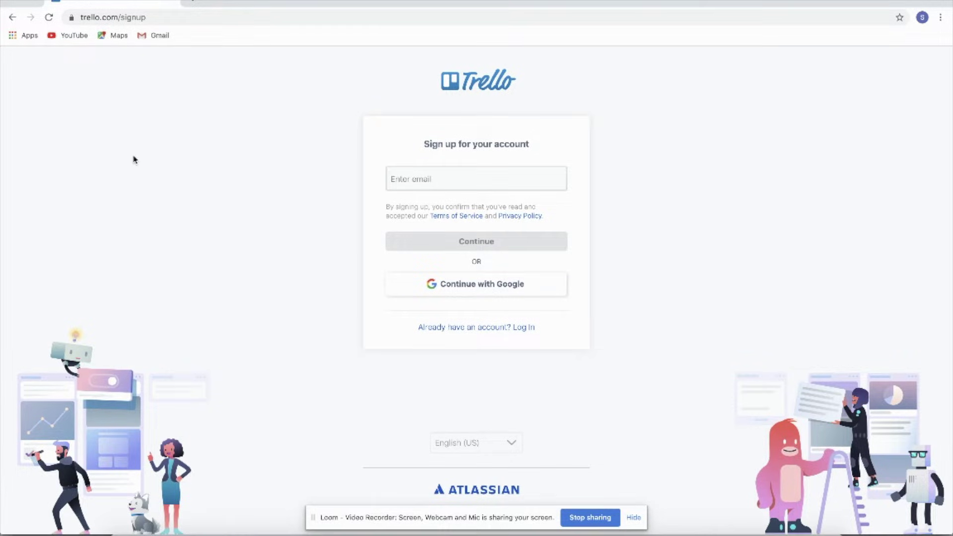
left_click(12, 17)
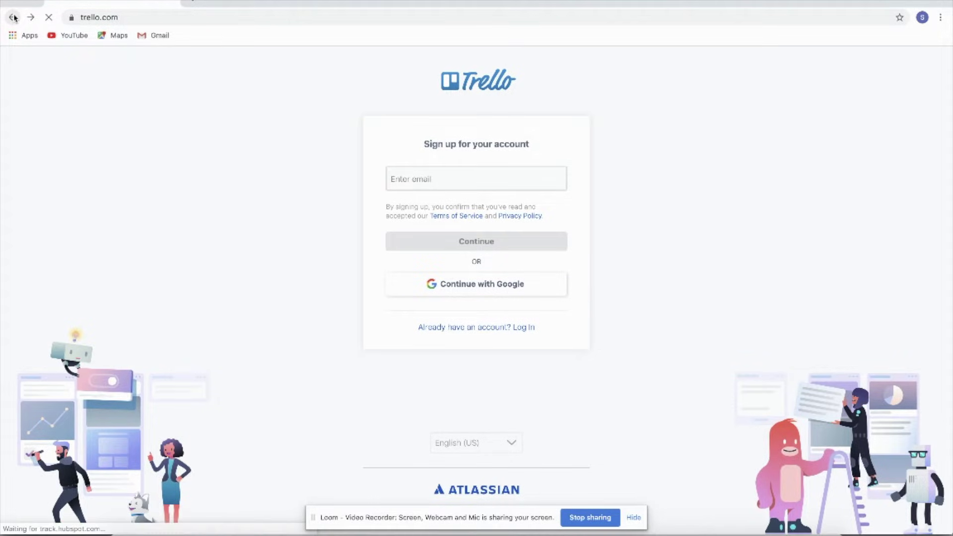
left_click(874, 70)
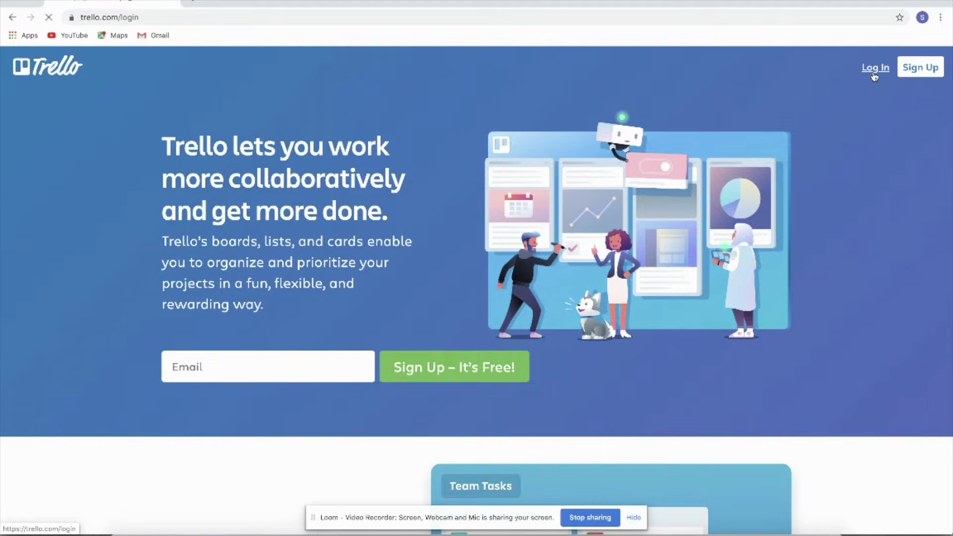
left_click(488, 299)
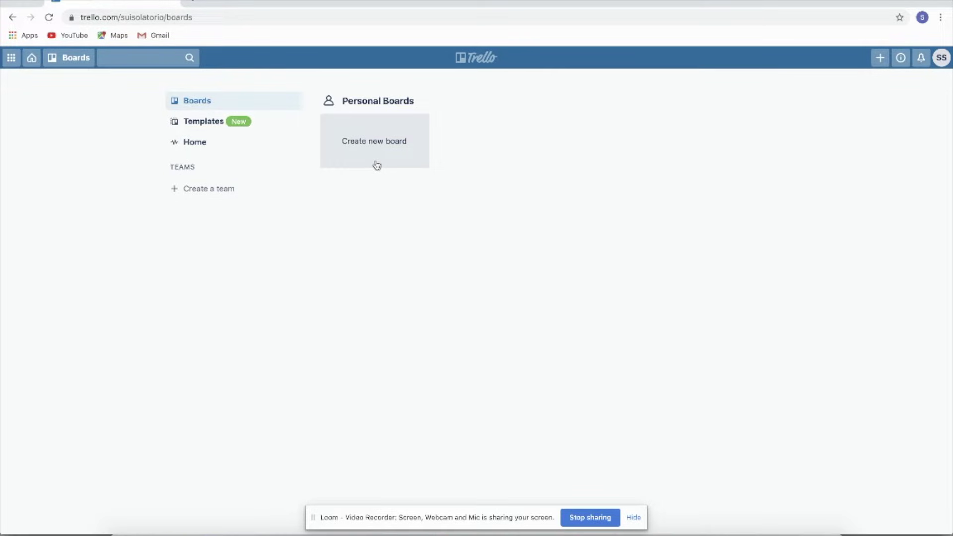
Step: Open the Project Management templates category and scroll through its template cards
left_click(193, 124)
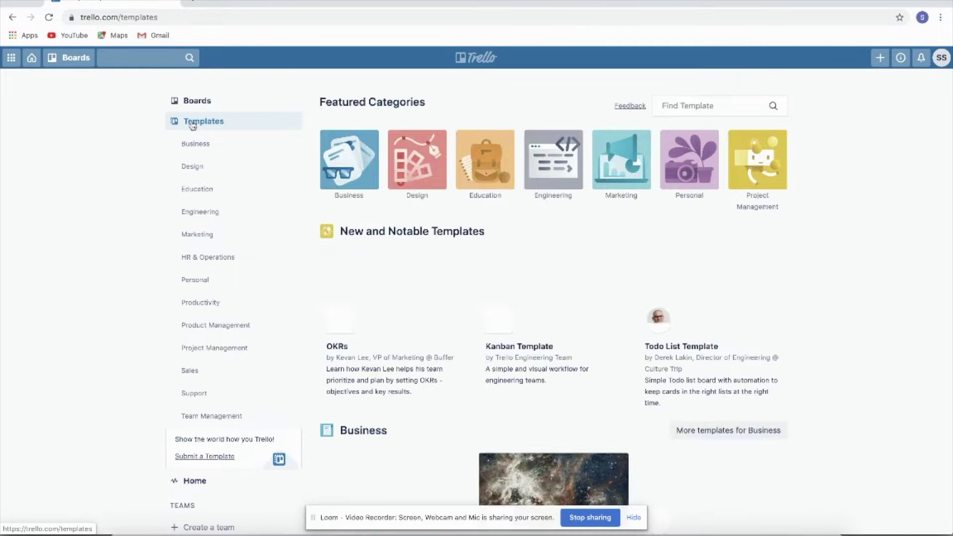
left_click(209, 354)
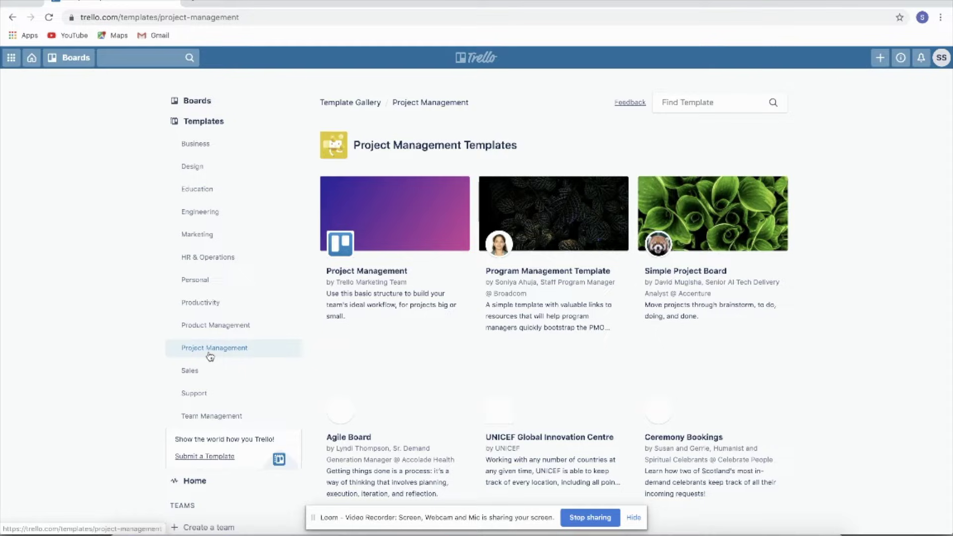
scroll(475, 320, "down", 3)
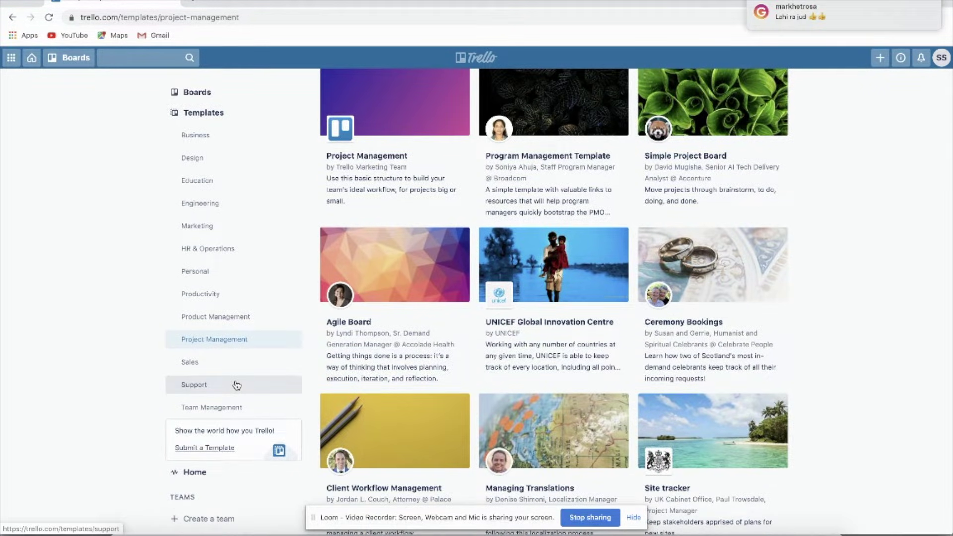
scroll(198, 141, "down", 1)
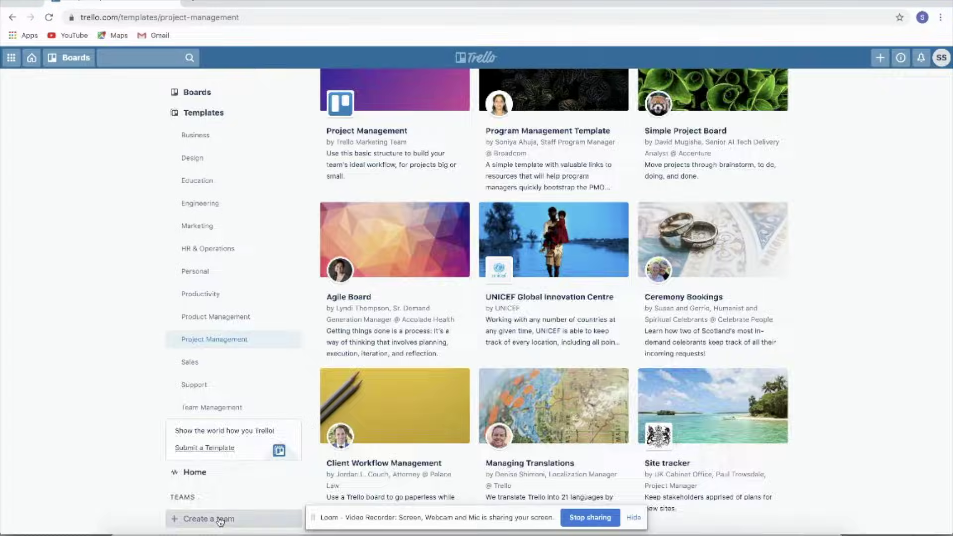
Step: Start a team named 'BossedUp PH', then discard it and return to Personal Boards
left_click(218, 519)
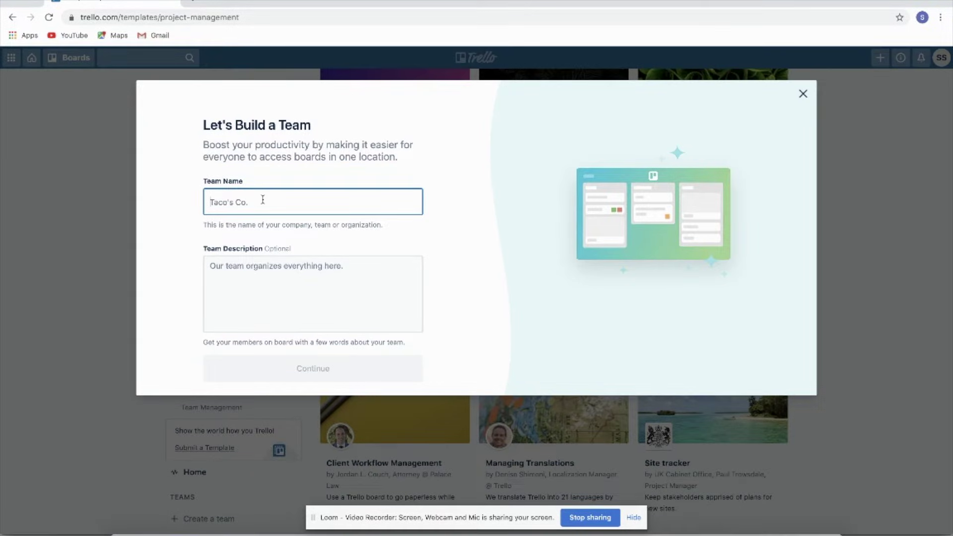
type("Boss")
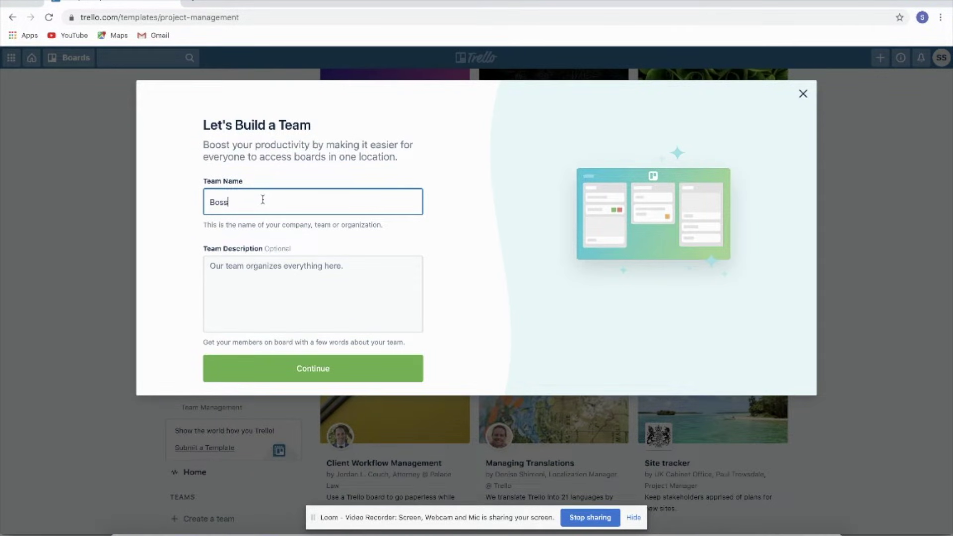
type("edUp PH")
left_click(313, 273)
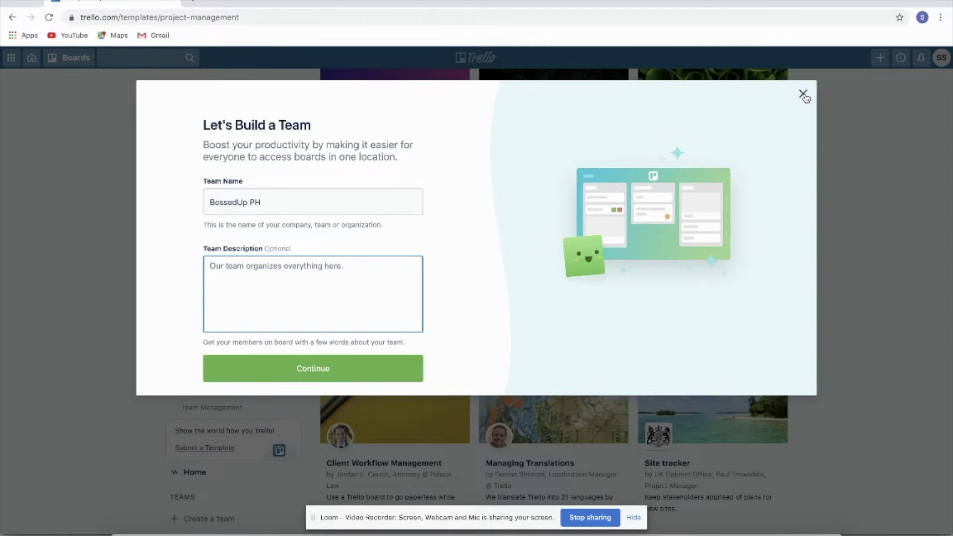
left_click(804, 94)
left_click(198, 101)
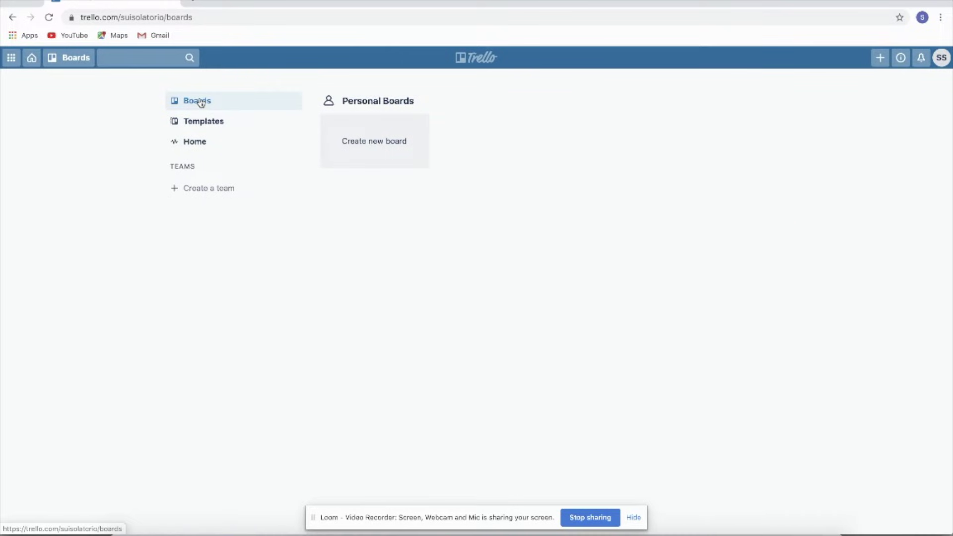
Step: Create a new private board titled 'Client 1'
left_click(376, 146)
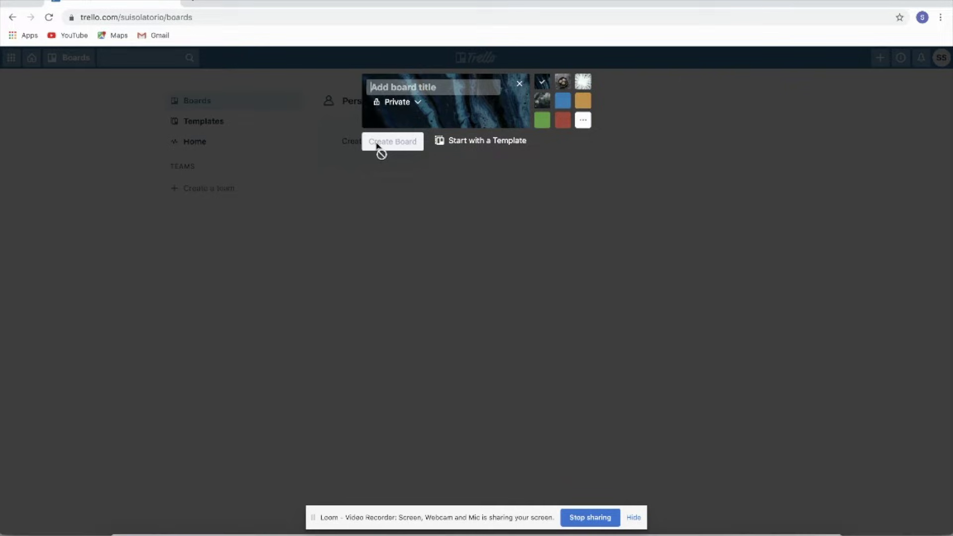
type("C")
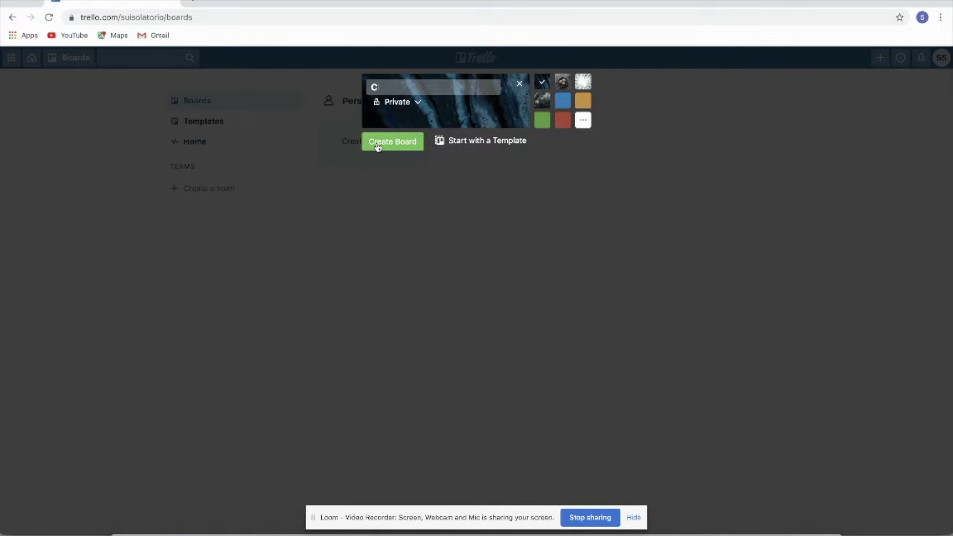
type("lient 1")
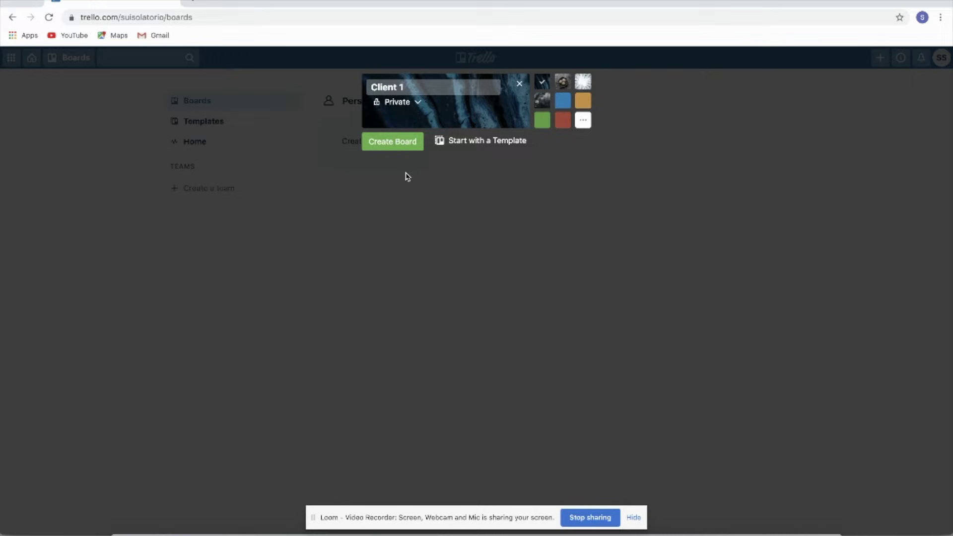
left_click(396, 147)
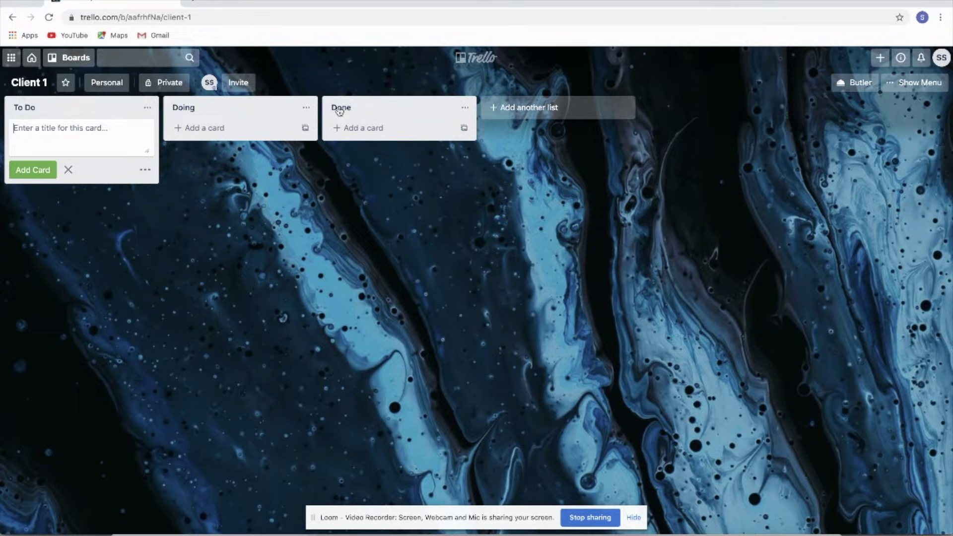
Step: Add a 'For Approval' list and drag it between the Doing and Done lists
left_click(124, 106)
left_click(205, 109)
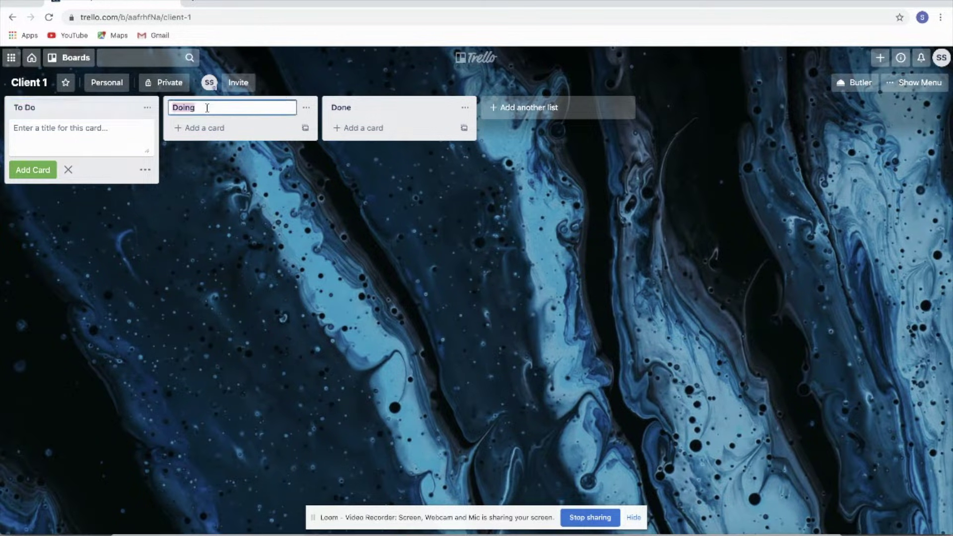
left_click(367, 102)
left_click(566, 109)
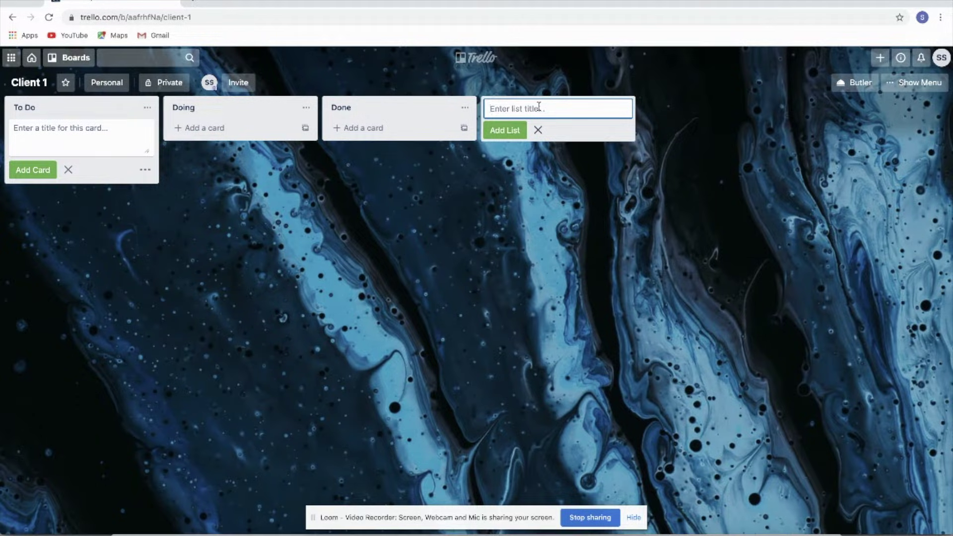
type("For Approval")
left_click(512, 136)
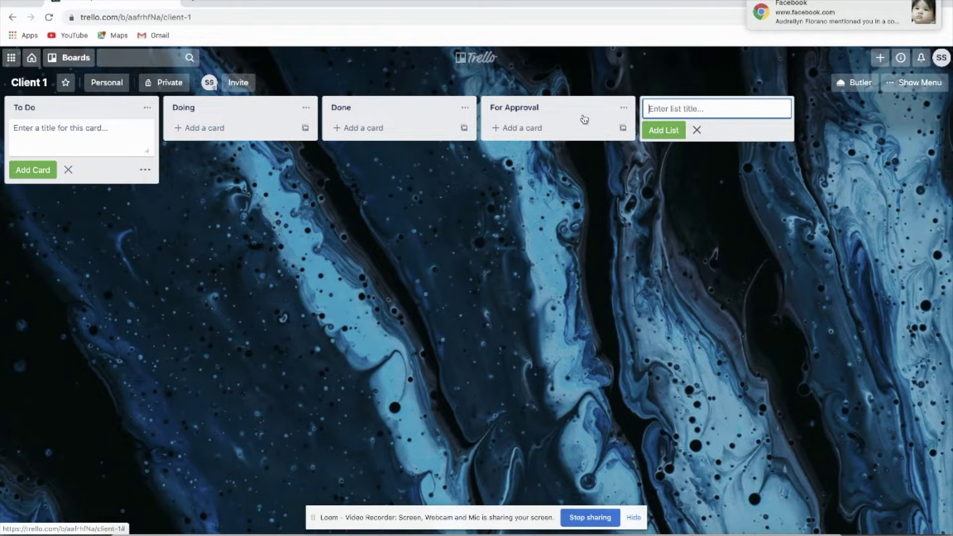
left_click_drag(589, 111, 427, 109)
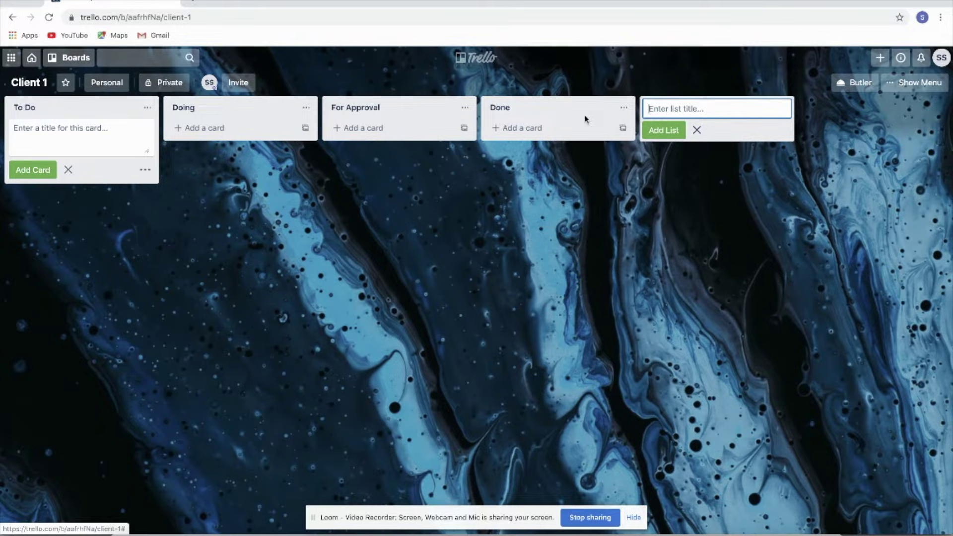
left_click_drag(555, 113, 546, 93)
Step: Add To Do cards 'Create Logo Company', 'Create social media accounts' and 'Create Landing Page'
left_click(79, 135)
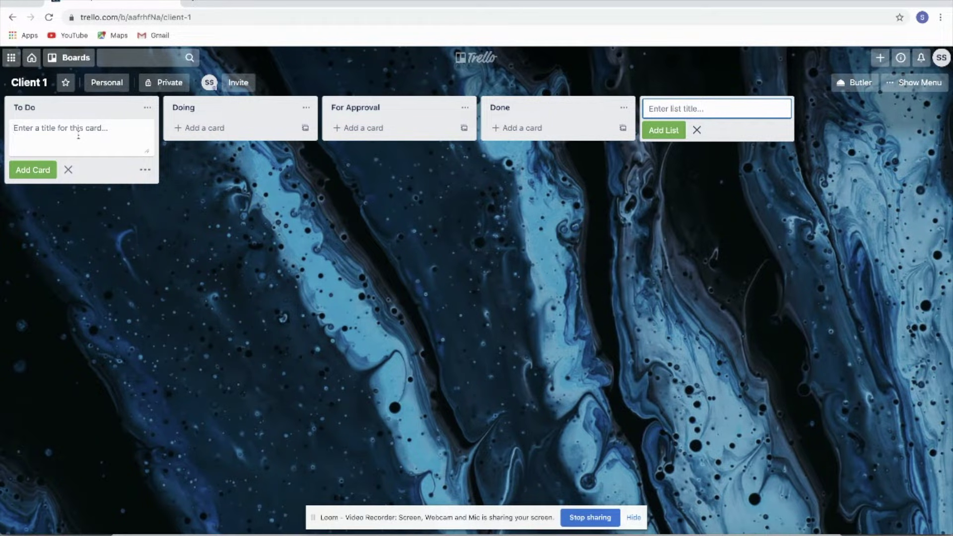
type("Create Logo Company")
key("Return")
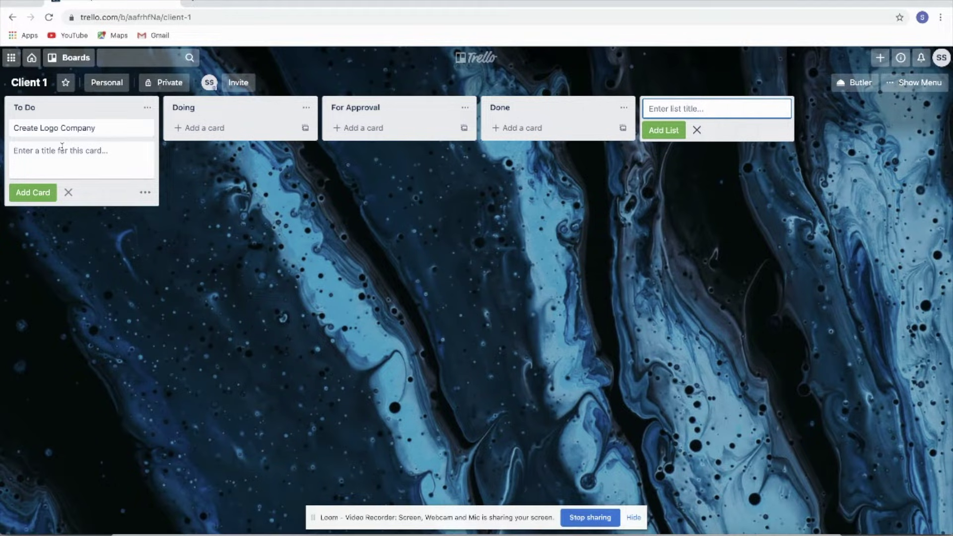
type("Create social media accounts")
key("Return")
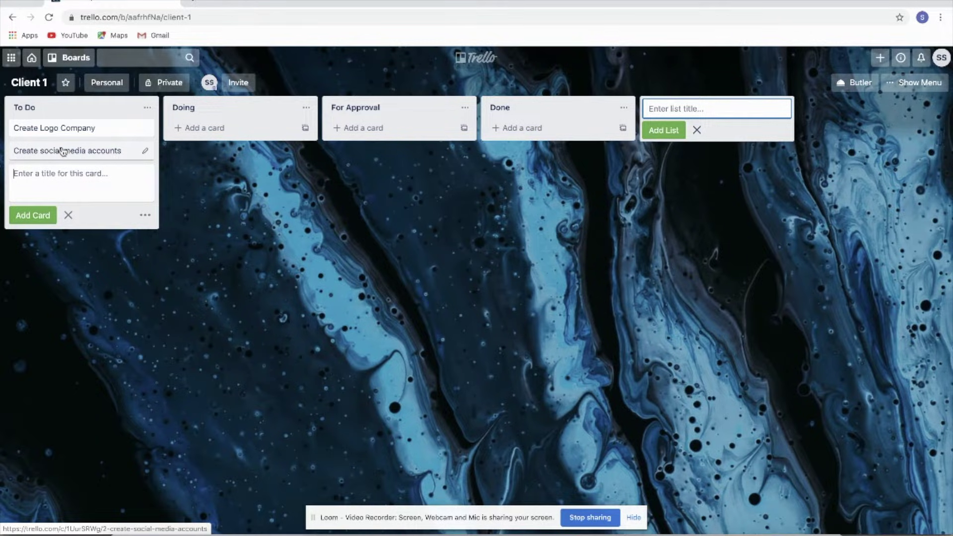
type("Create ")
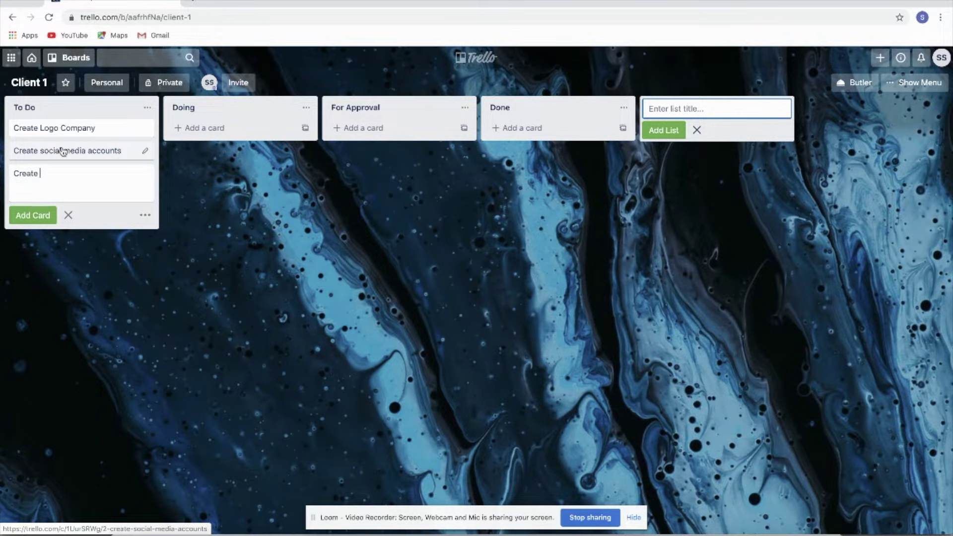
type("Landing Page")
key("Return")
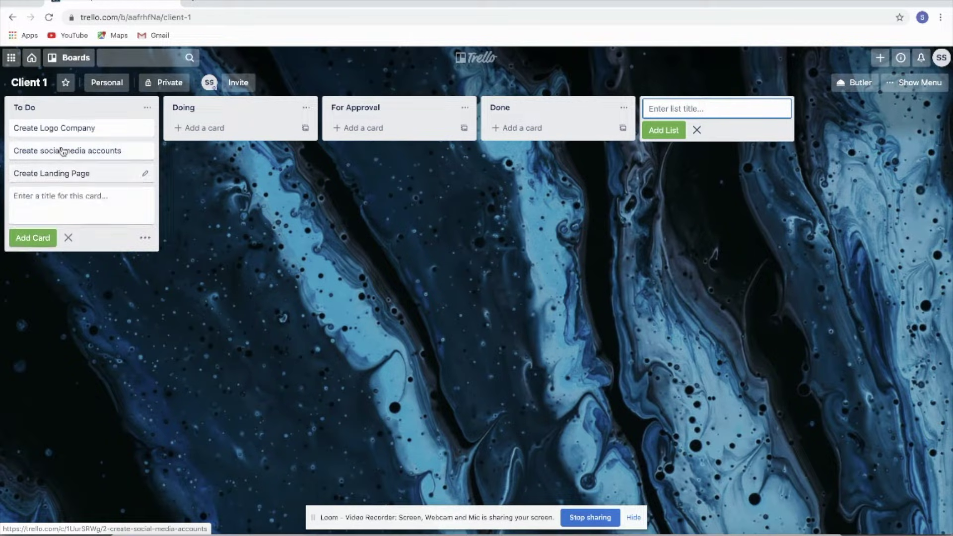
left_click(195, 208)
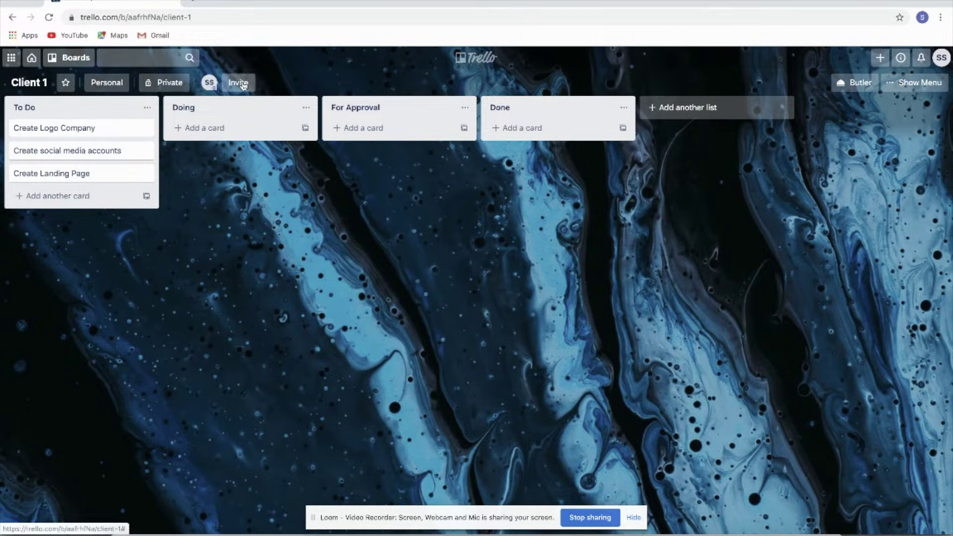
Step: Invite a second person to the Client 1 board using their e-mail address
left_click(243, 84)
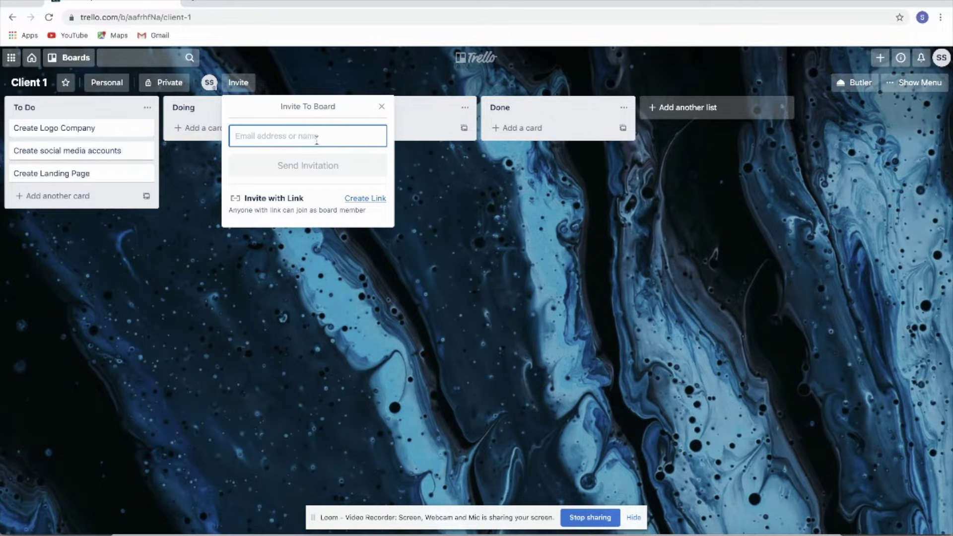
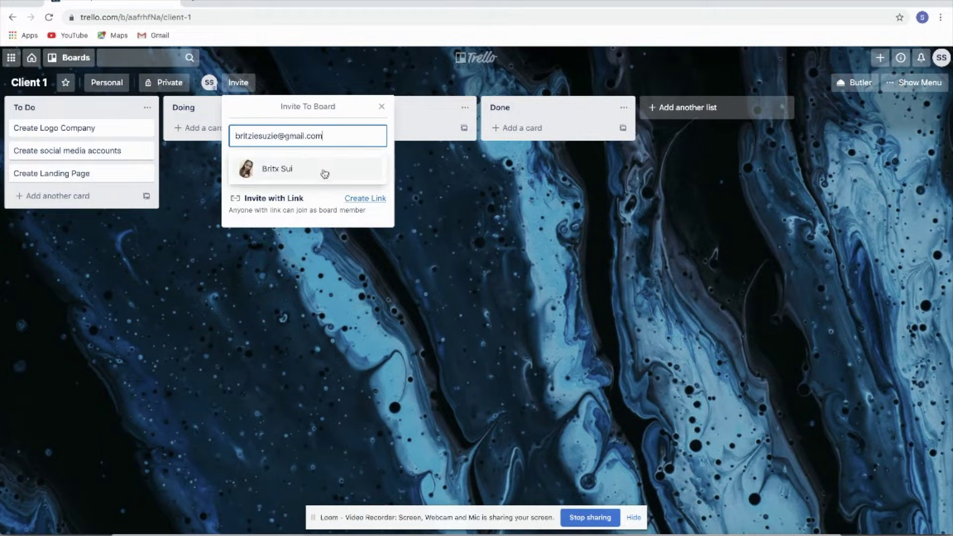
left_click(324, 174)
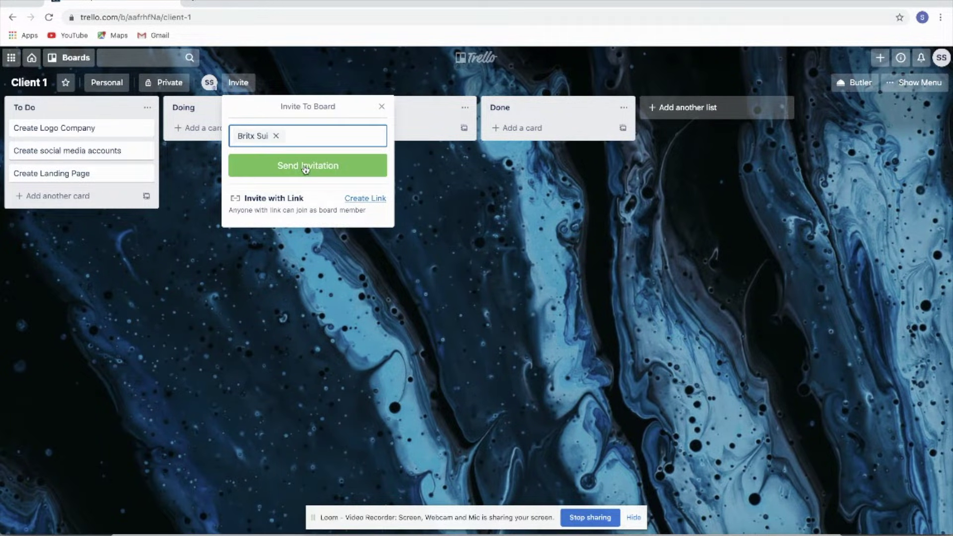
left_click(306, 167)
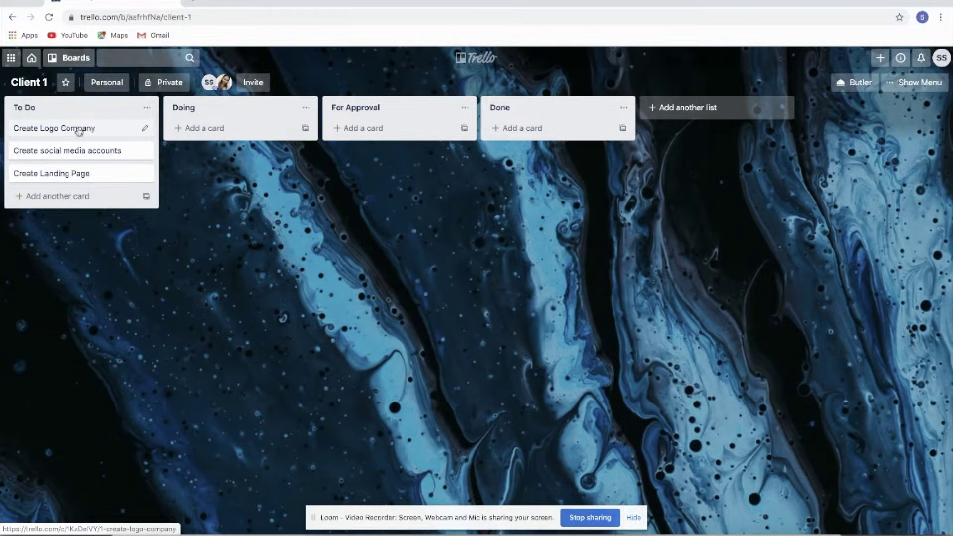
Step: Assign the invited teammate as a member of the Create Logo Company card
left_click(78, 130)
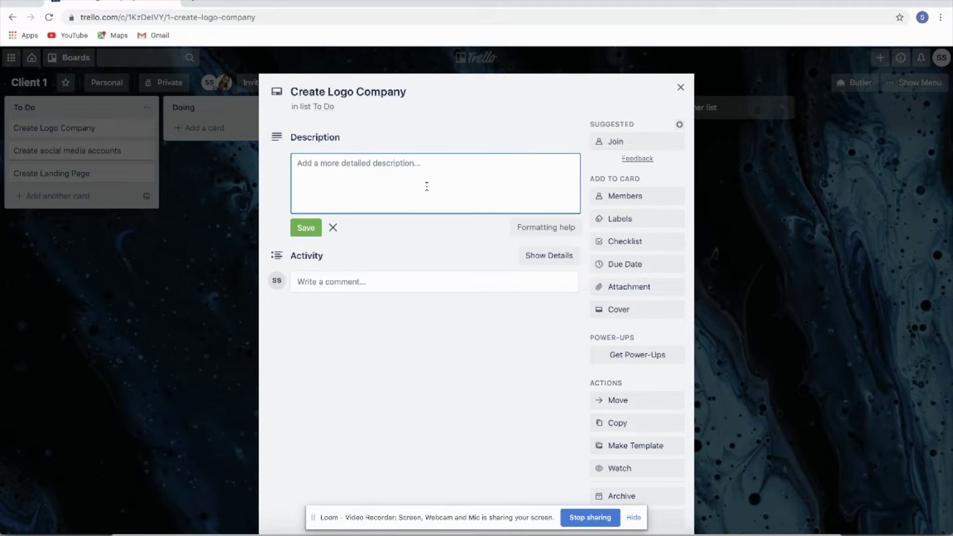
left_click(634, 200)
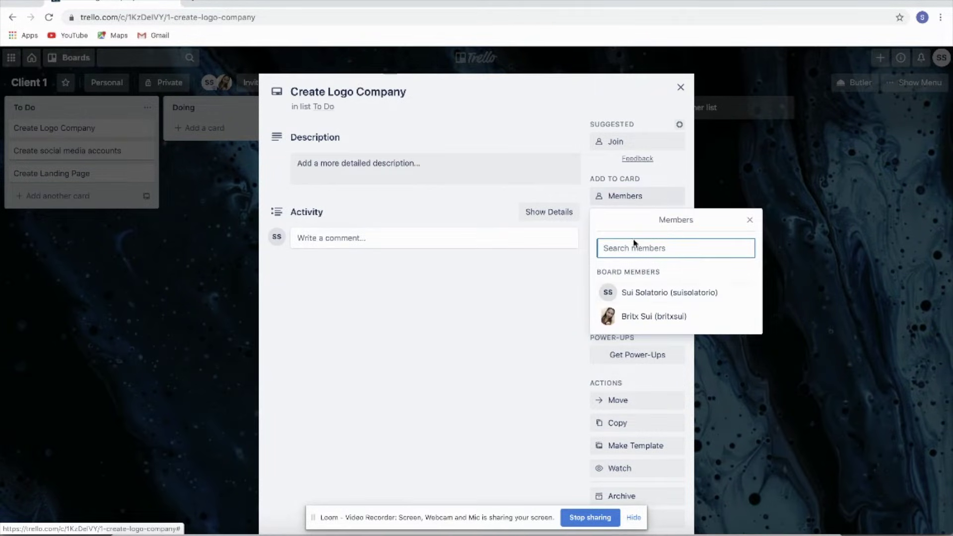
left_click(639, 322)
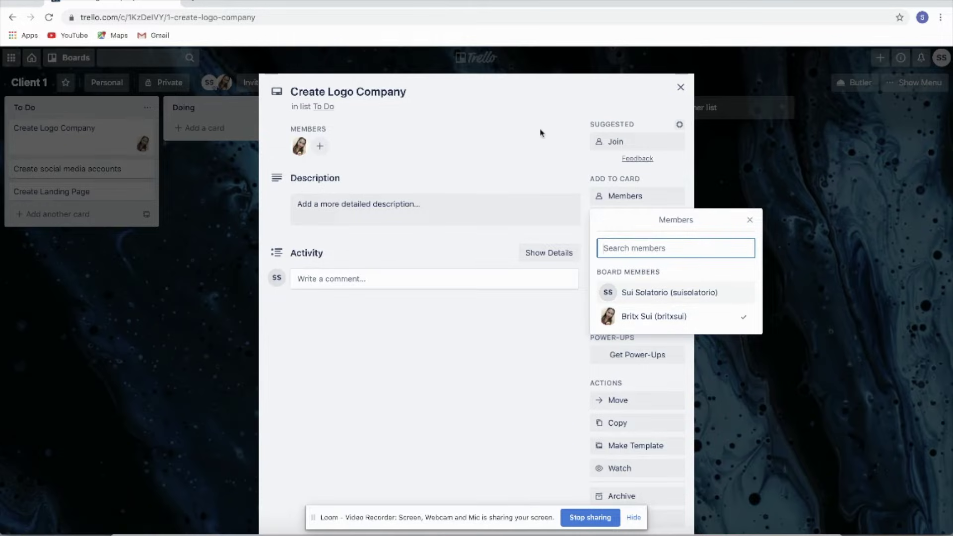
left_click(598, 90)
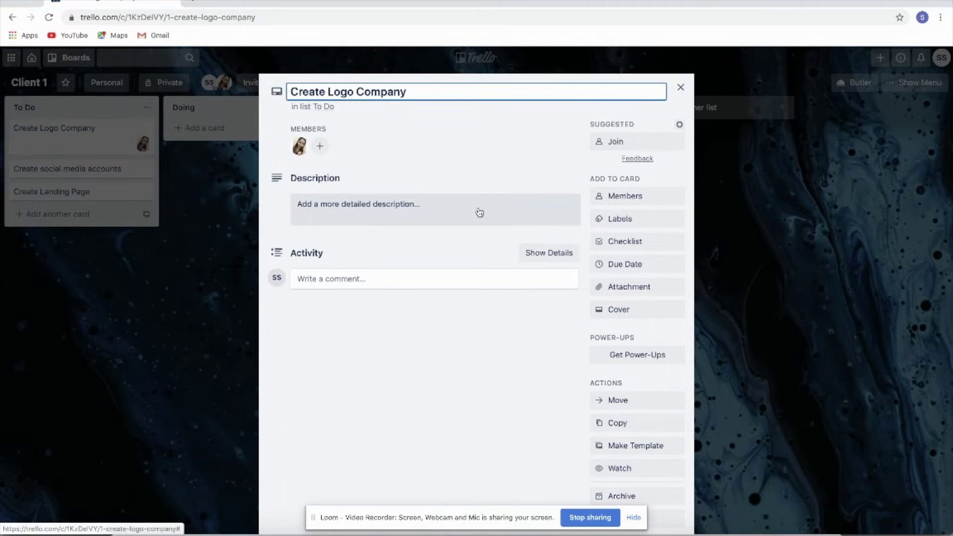
left_click(639, 226)
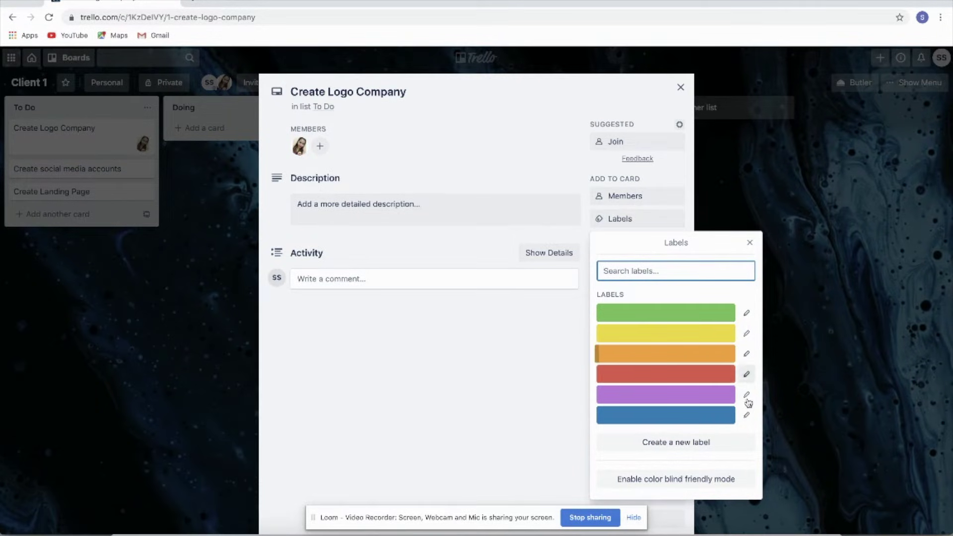
Step: Name labels red URGENT, green DONE, yellow NEXT LINE, and tag the card URGENT
left_click(747, 375)
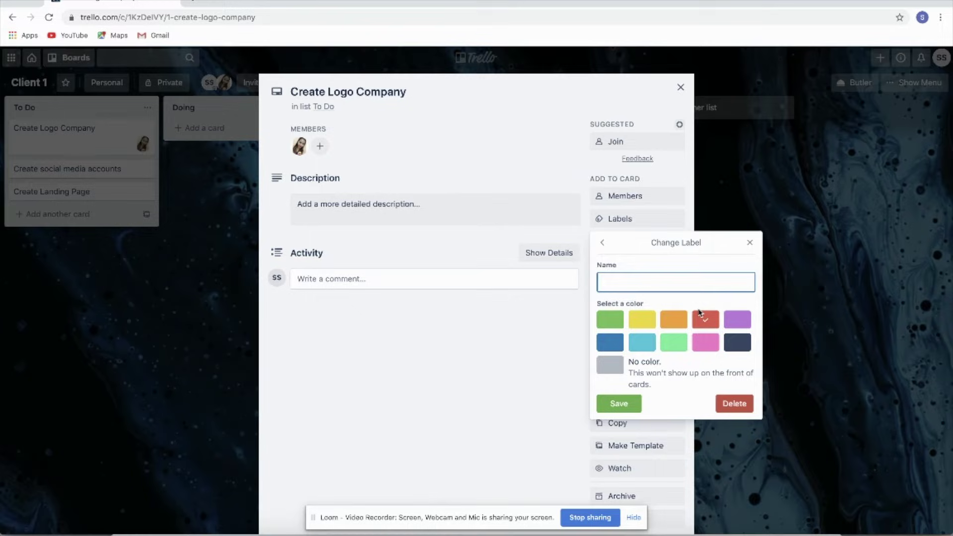
type("URGETNT")
left_click(646, 322)
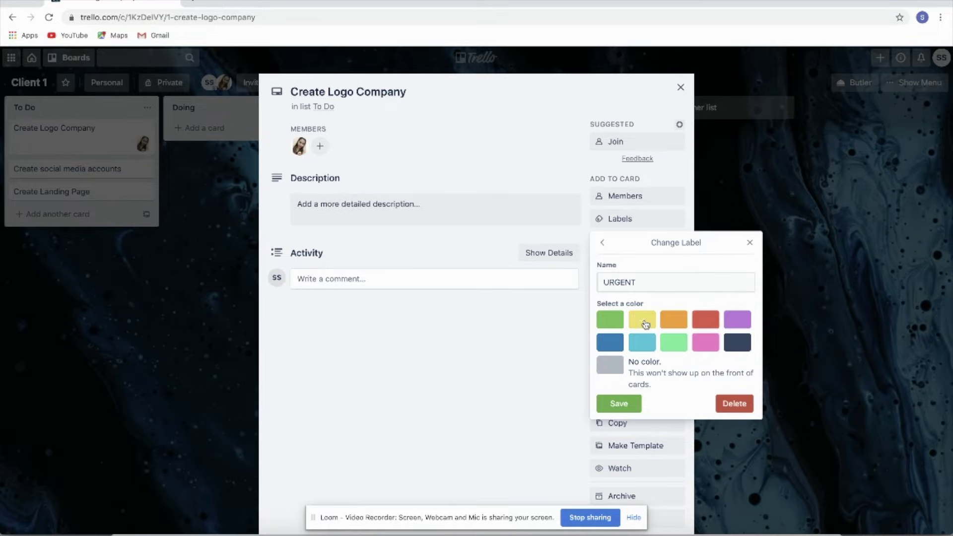
left_click(706, 320)
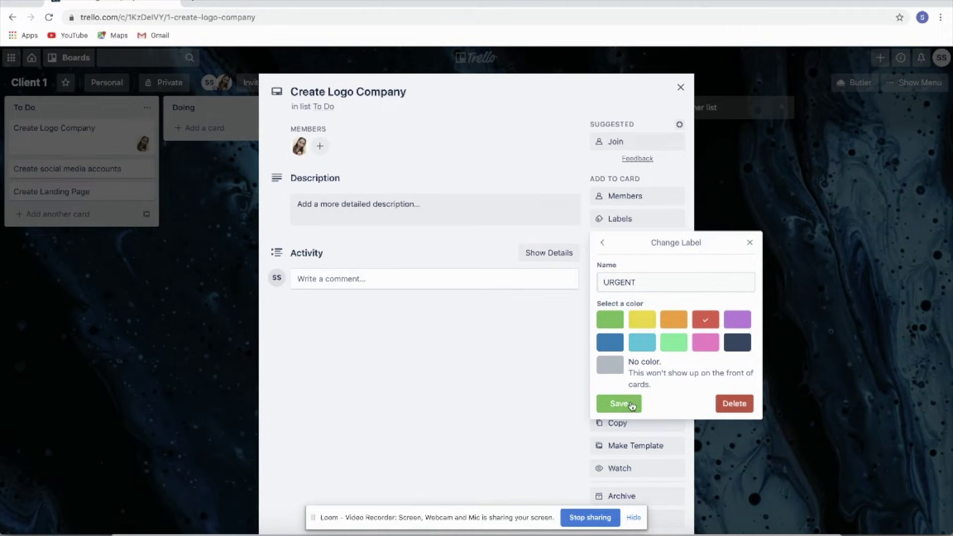
left_click(630, 404)
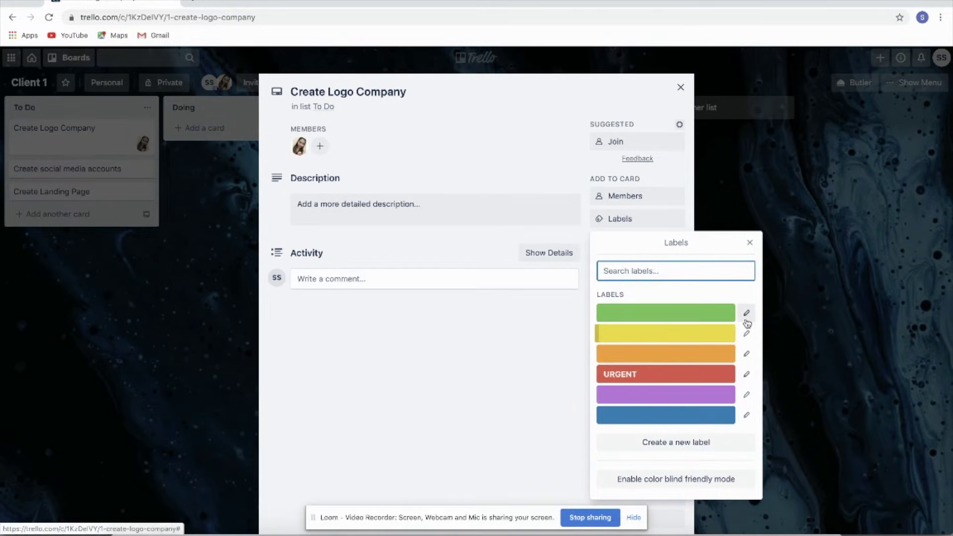
left_click(746, 313)
type("DO")
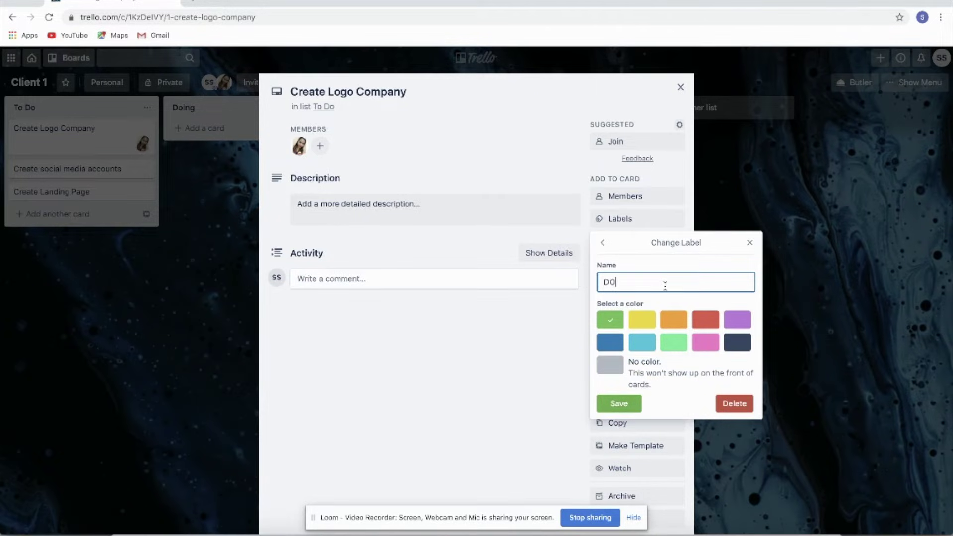
type("NE")
left_click(620, 404)
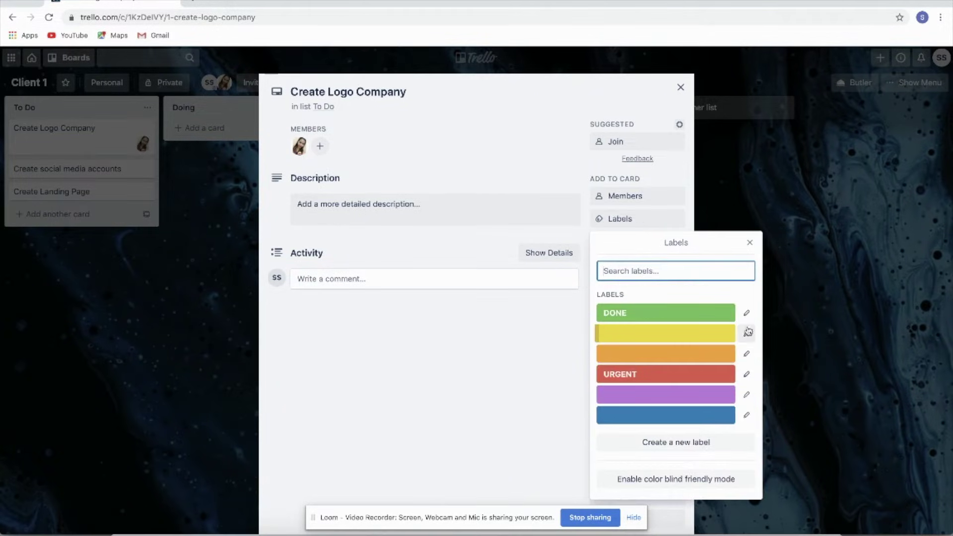
left_click(747, 333)
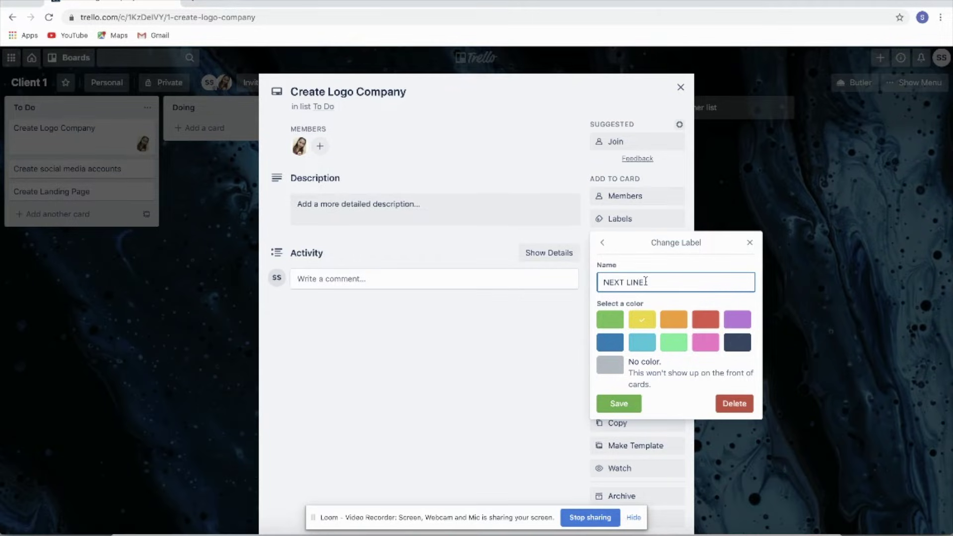
left_click(620, 403)
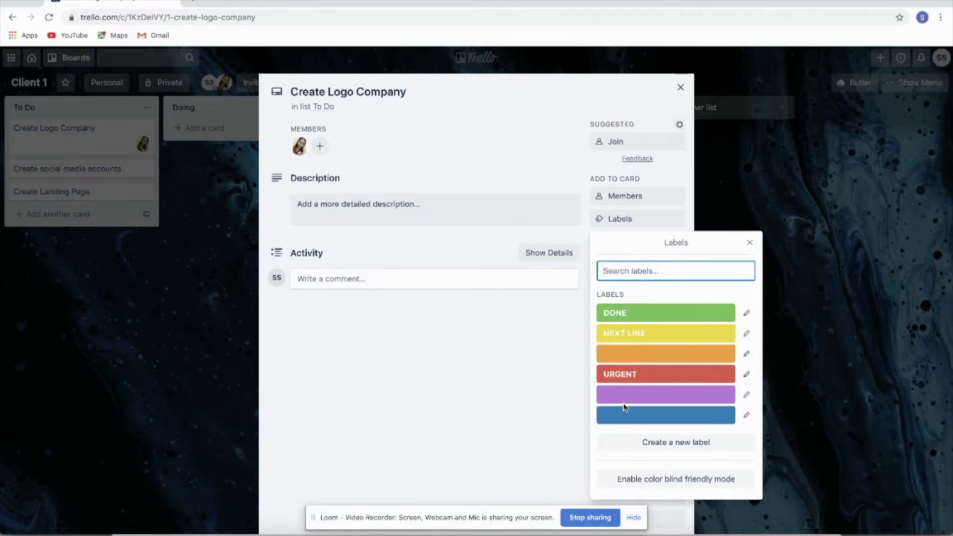
left_click(665, 384)
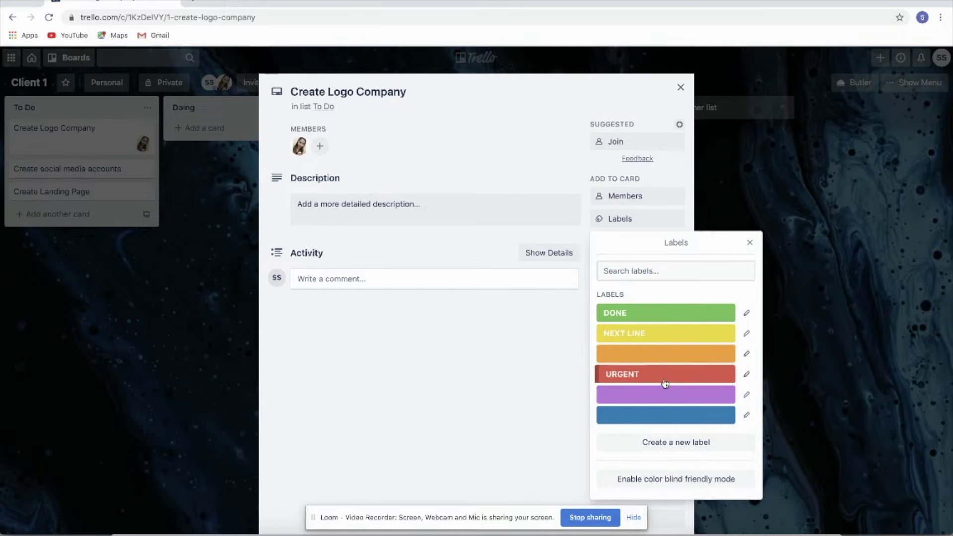
left_click(495, 148)
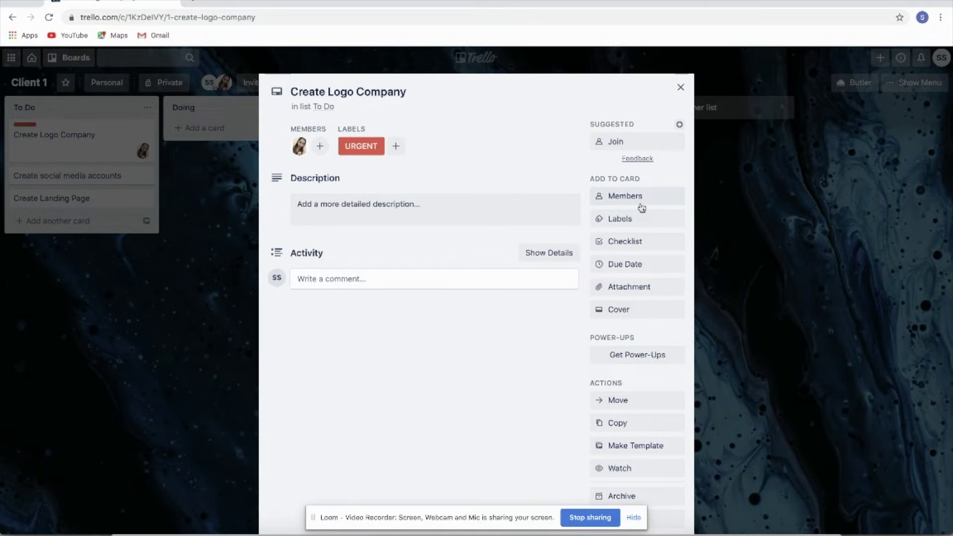
Step: Save the card description 'Make sure the logo has the same branding with my website.'
left_click(397, 201)
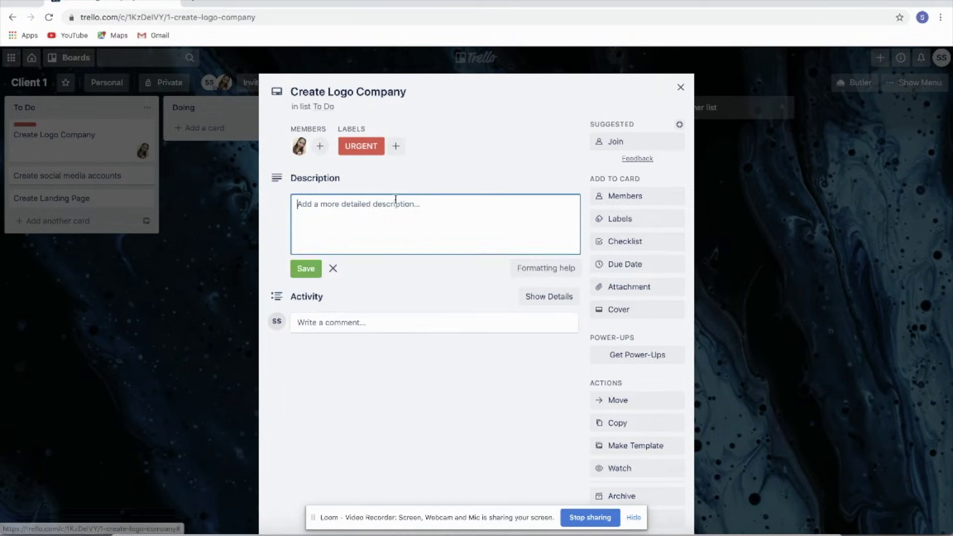
type("Make sure the logo has")
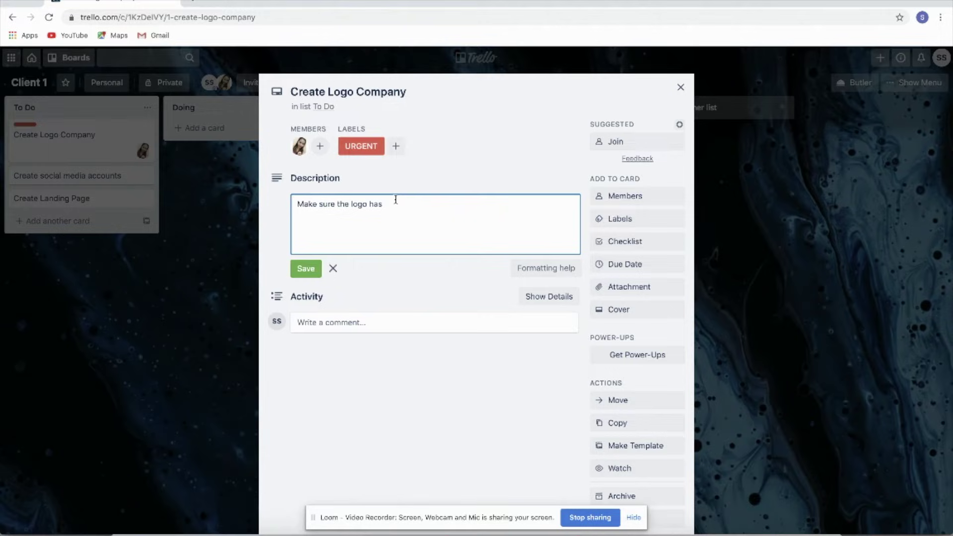
type("branding with my website.")
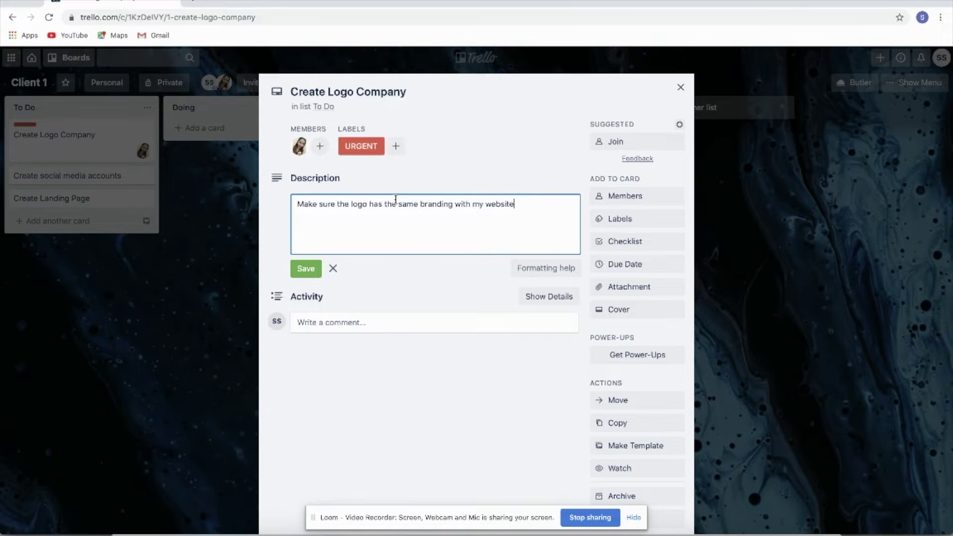
left_click(307, 269)
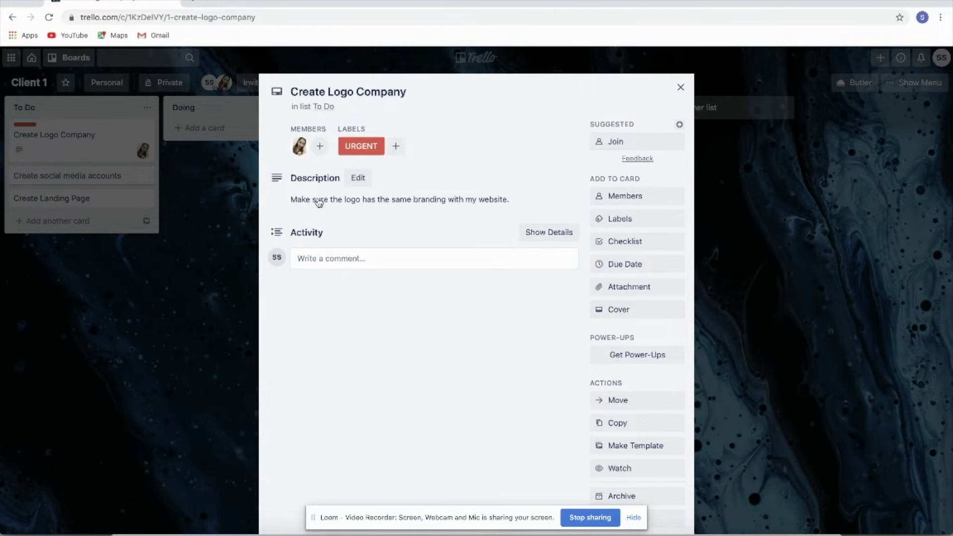
Step: Add a Branding checklist with items Color Branding and Font Branding to the card
left_click(645, 244)
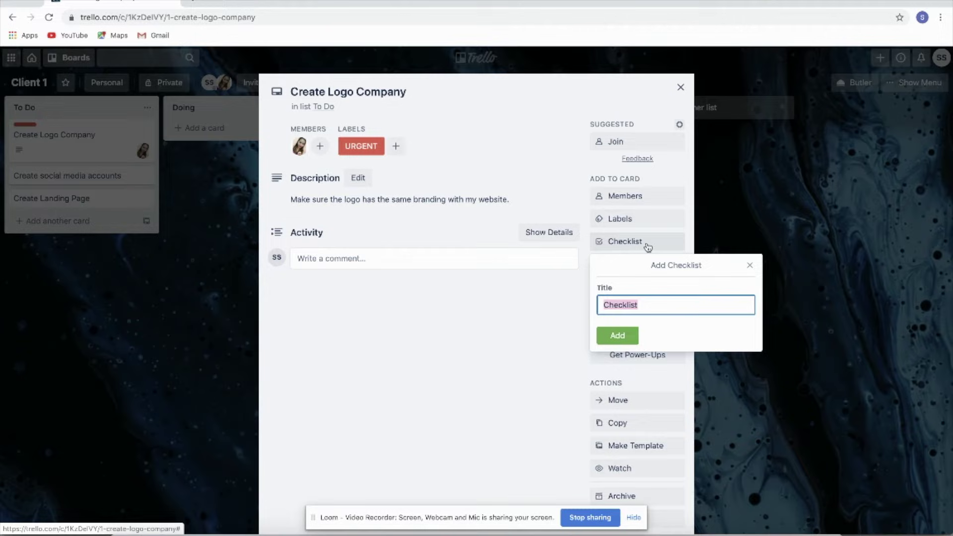
type("Branding")
key("Return")
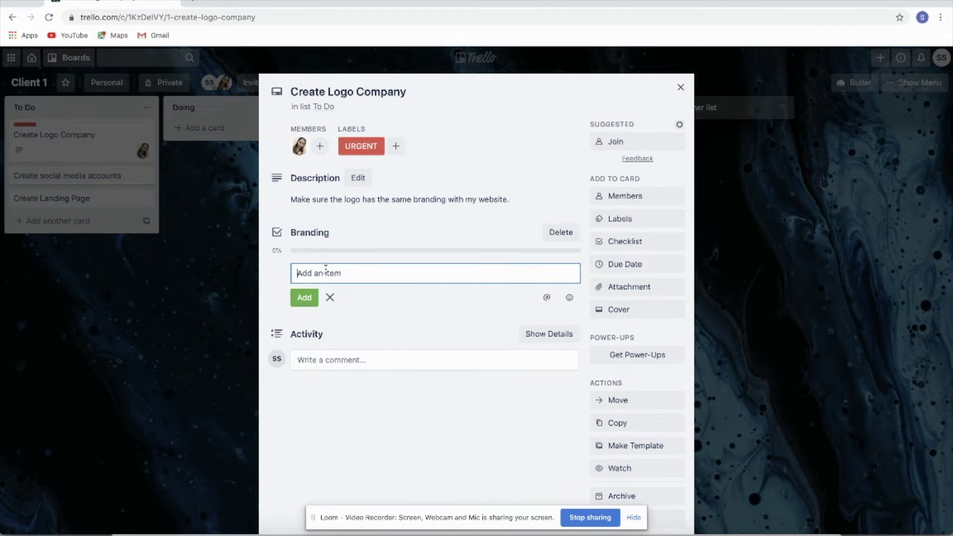
type("Color Branding")
key("Return")
type("Fo")
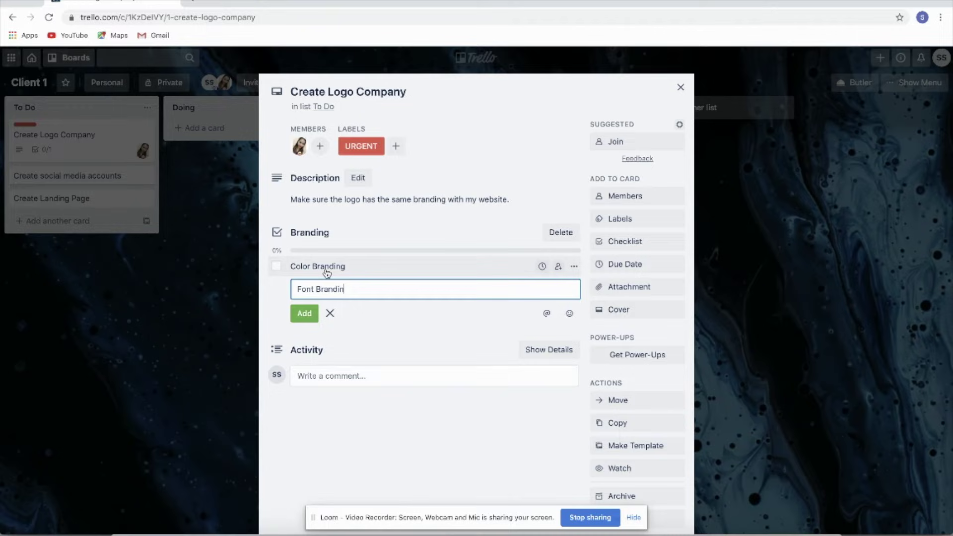
key("Return")
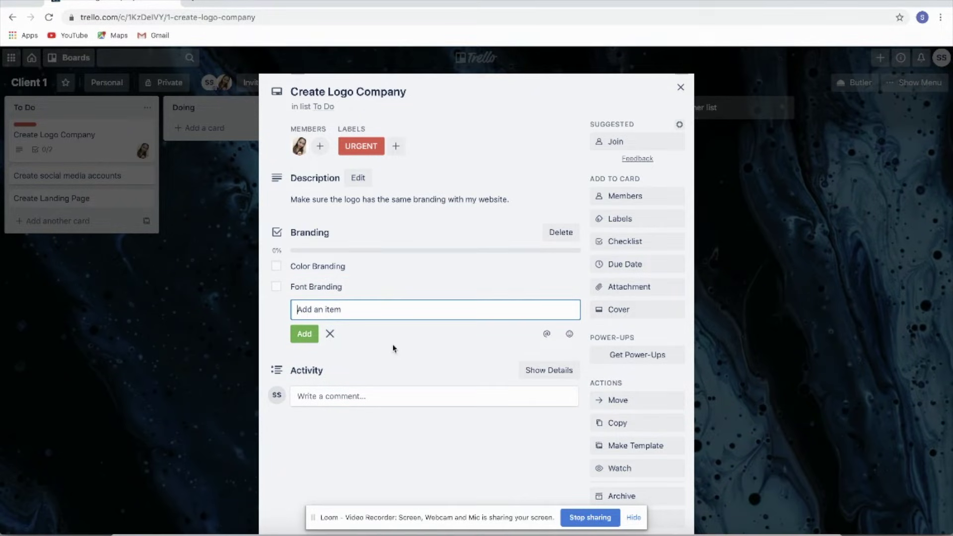
left_click(330, 334)
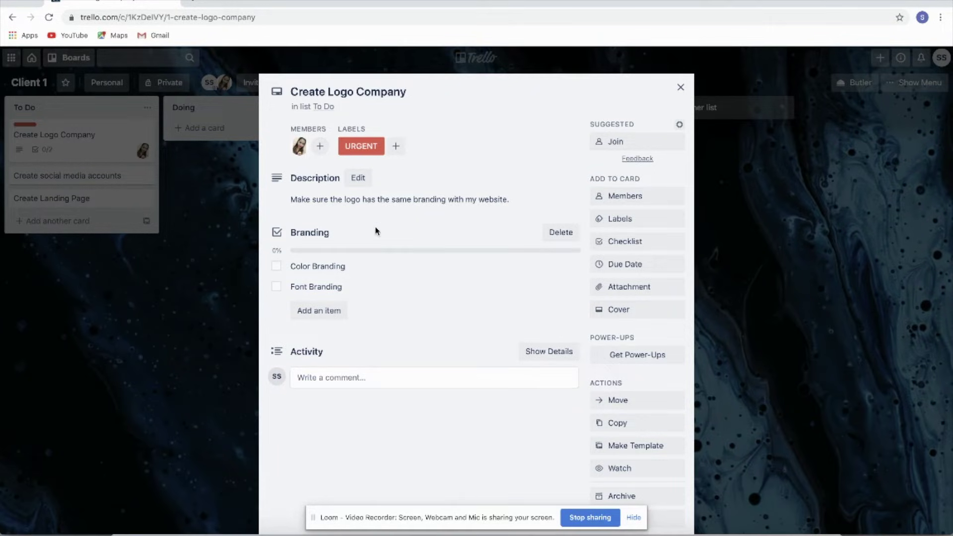
Step: Tick Color Branding and Font Branding, then untick Color Branding
left_click(277, 267)
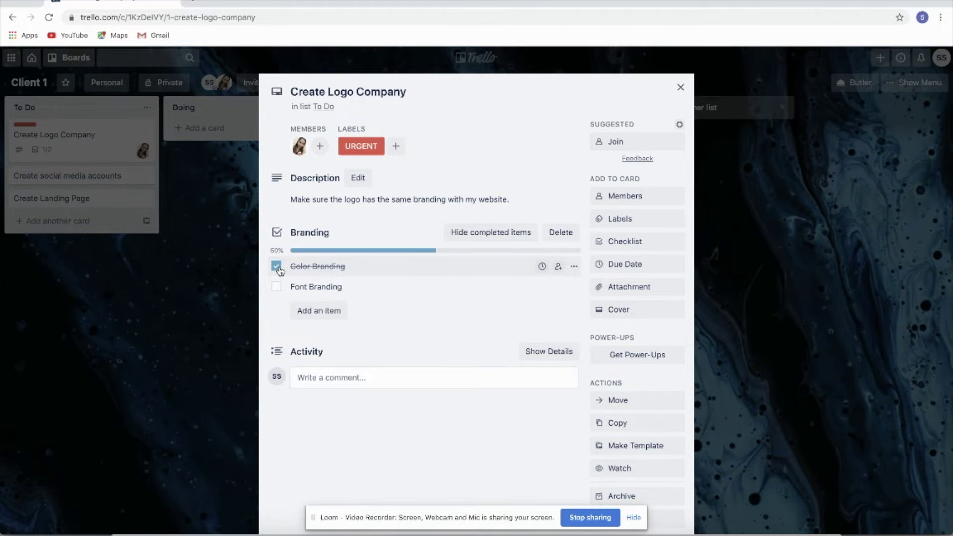
left_click(276, 287)
left_click(276, 267)
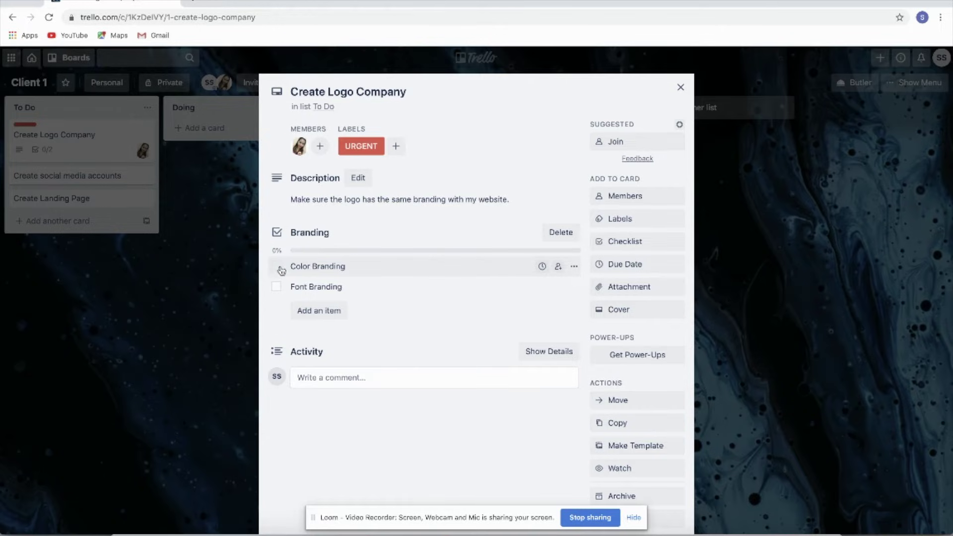
Step: Set the Create Logo Company card's due date to March 8, 2020 at 8:00 AM
left_click(630, 288)
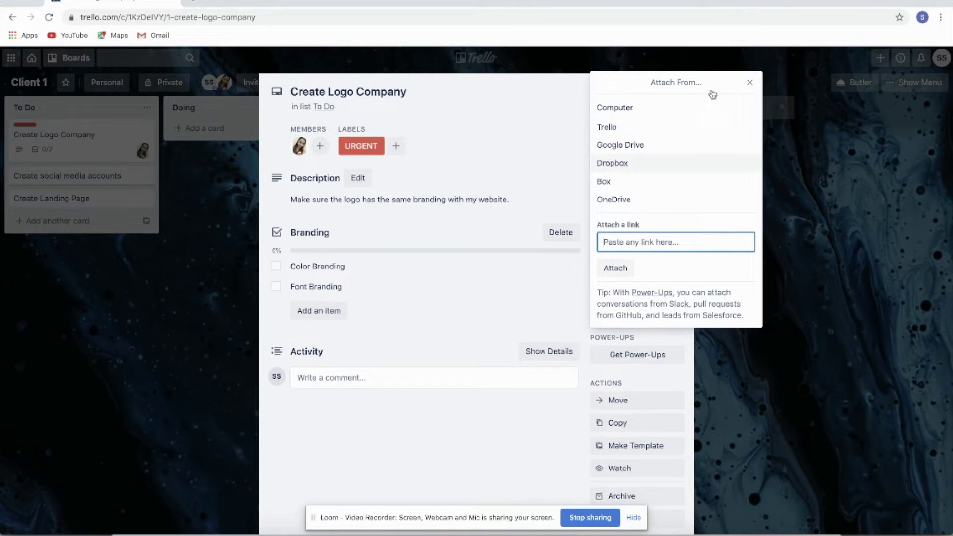
left_click(751, 85)
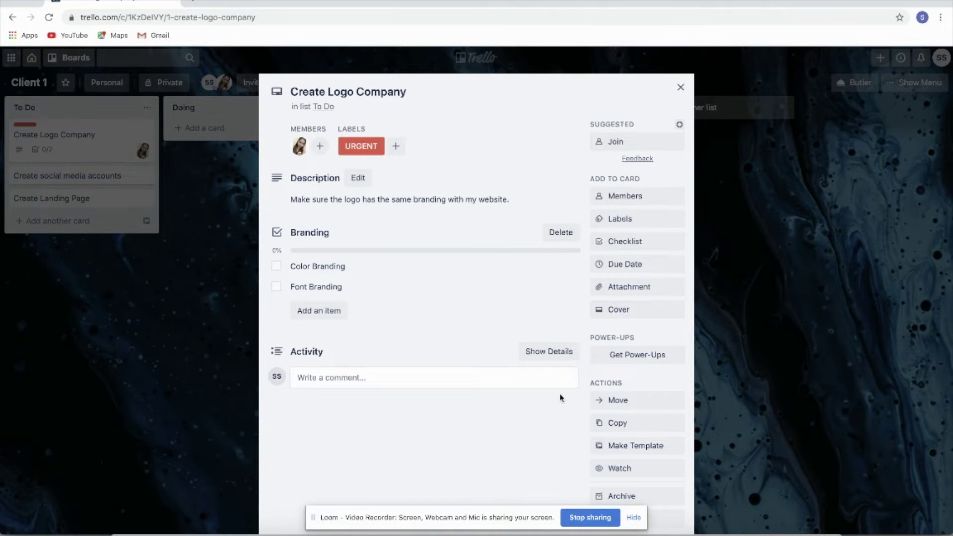
scroll(560, 398, "down", 1)
left_click(640, 230)
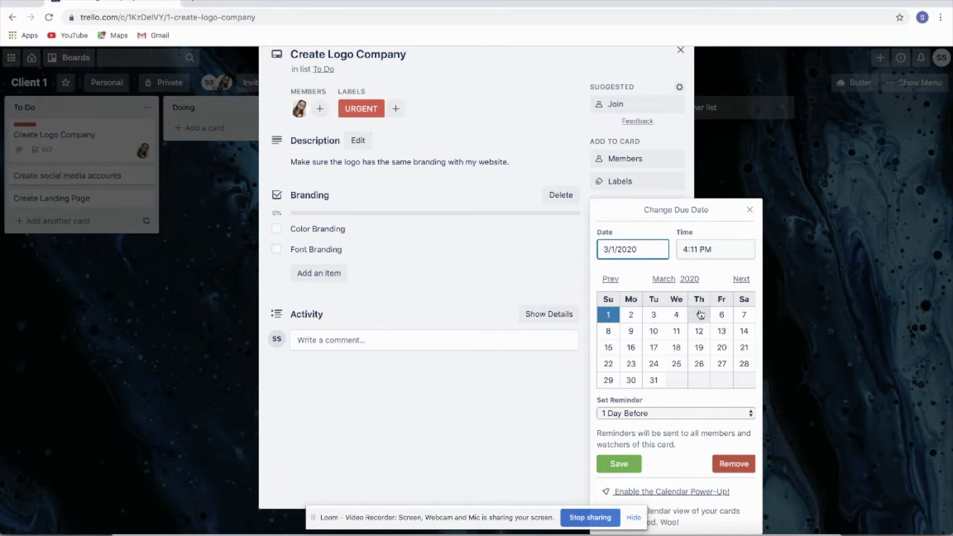
left_click(609, 332)
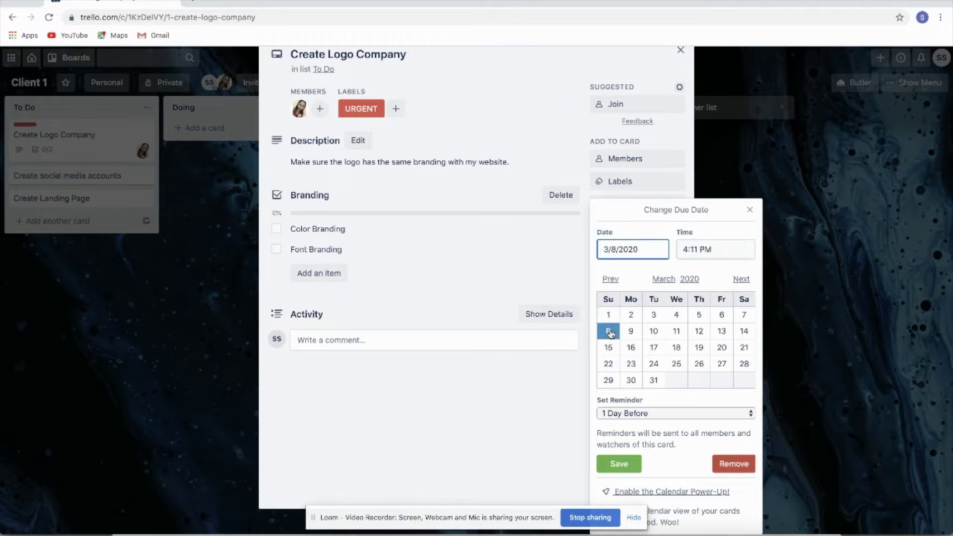
left_click(685, 249)
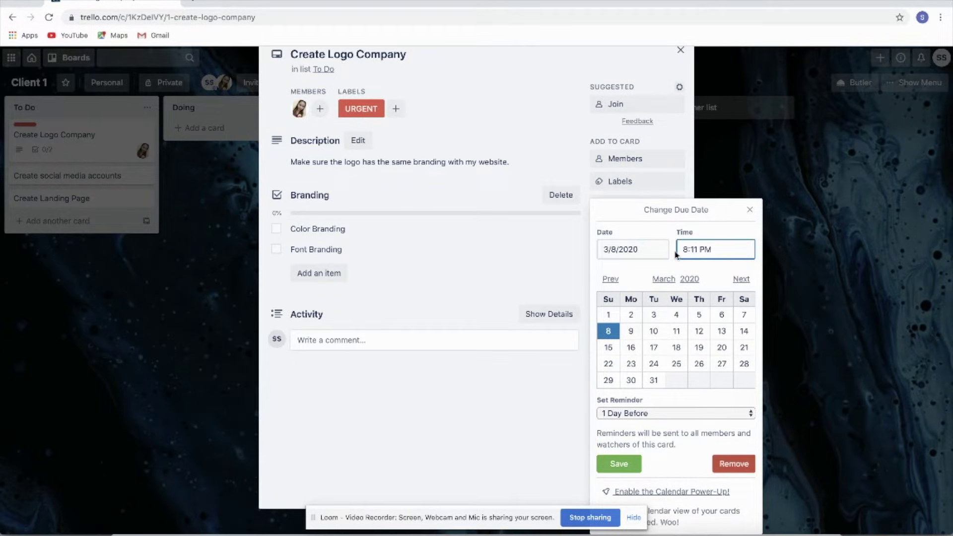
key("BackSpace")
key("BackSpace")
key("BackSpace")
key("BackSpace")
type("00 a")
left_click(627, 467)
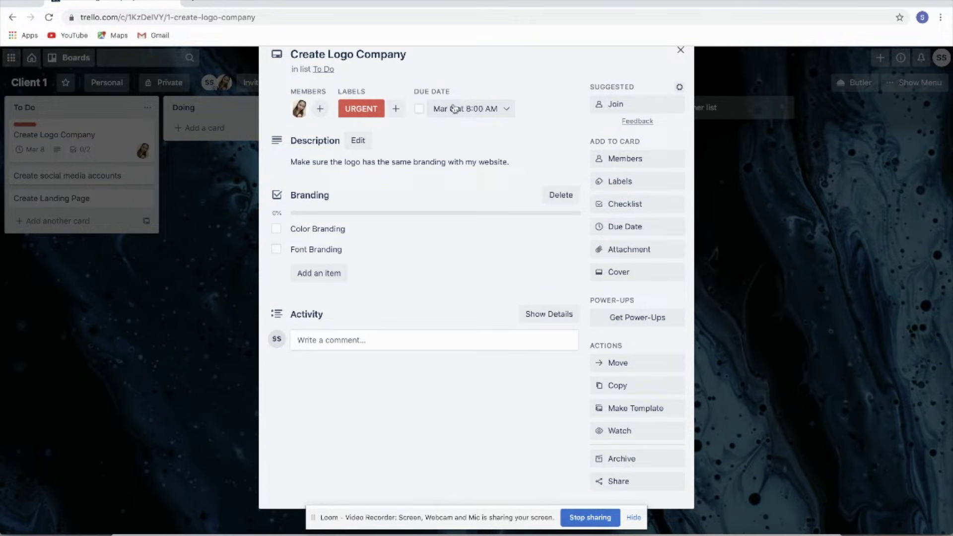
Step: Use the first Productivity Unsplash photo, a desk with a monitor, as the card cover
left_click(631, 278)
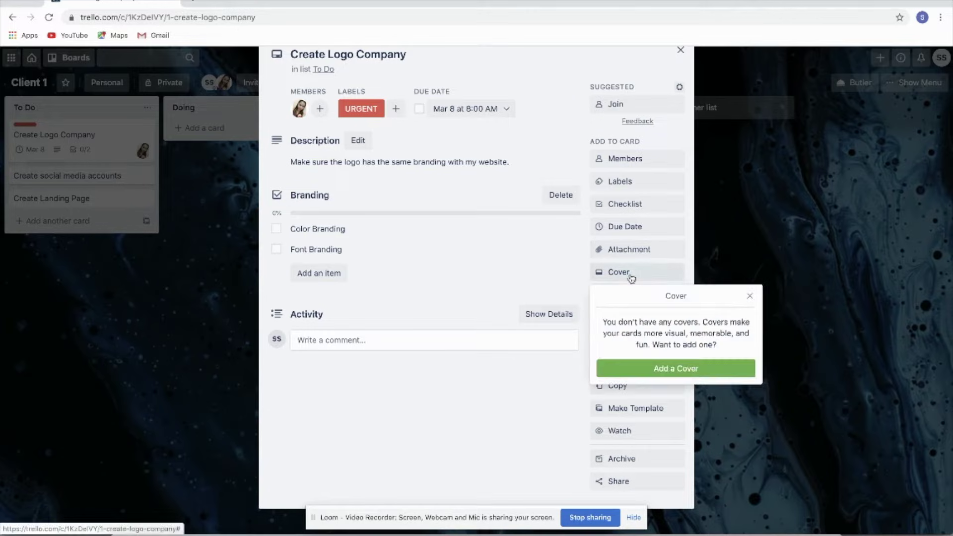
left_click(692, 373)
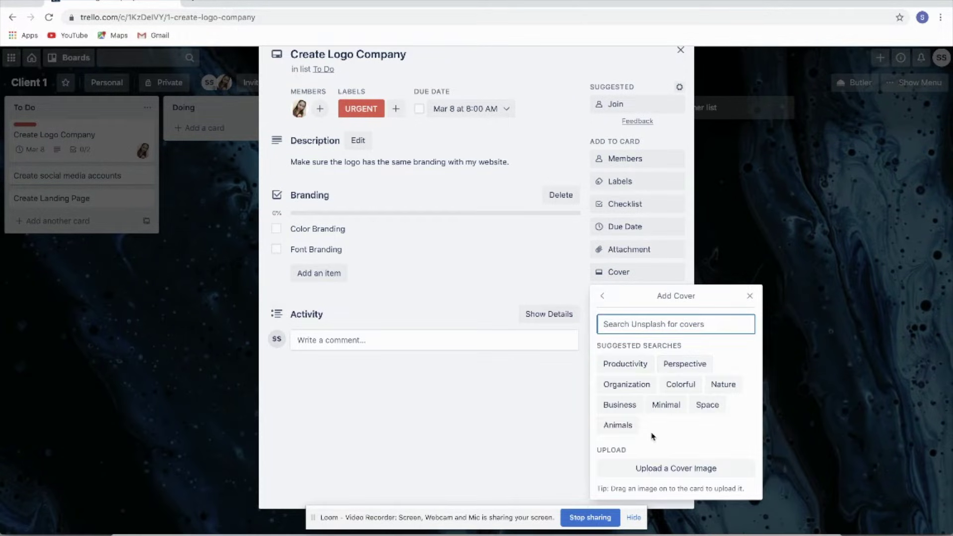
left_click(641, 366)
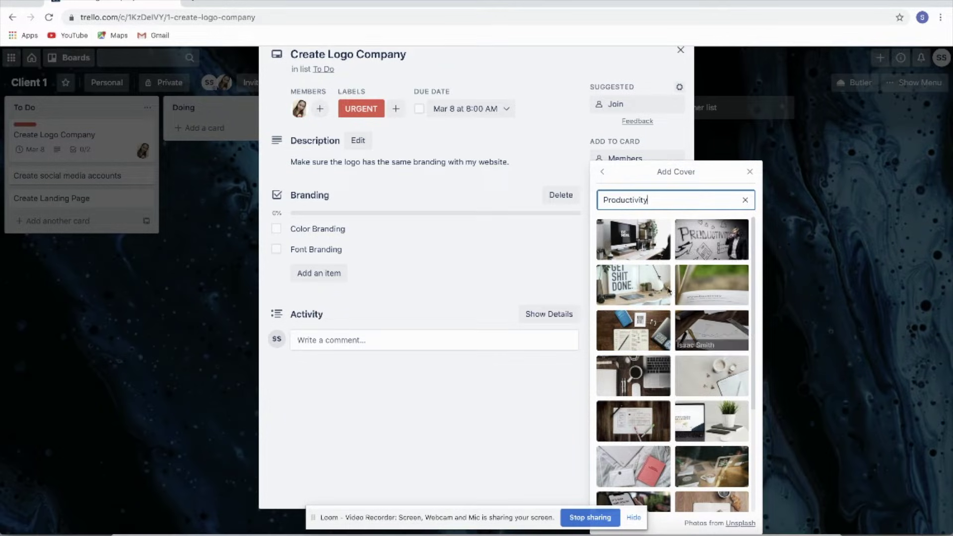
left_click(660, 243)
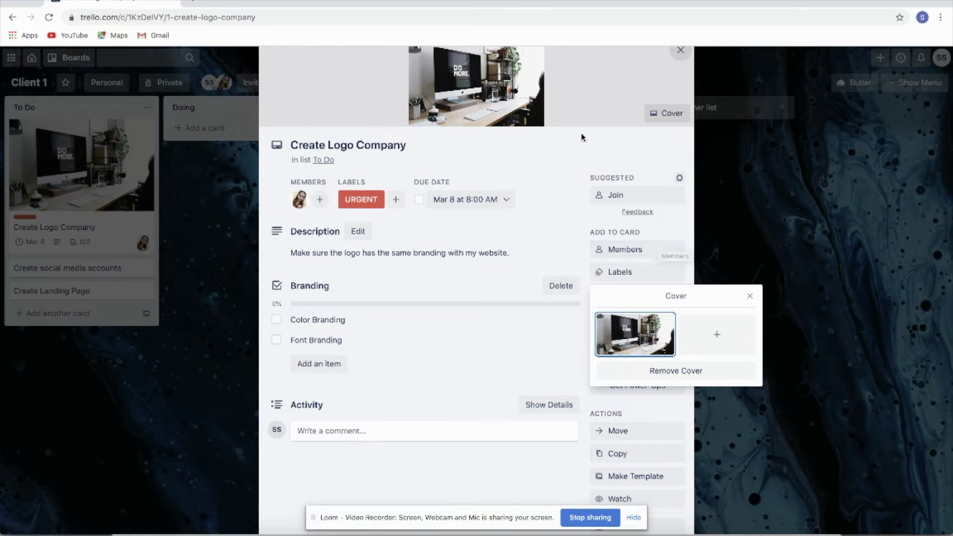
left_click(599, 145)
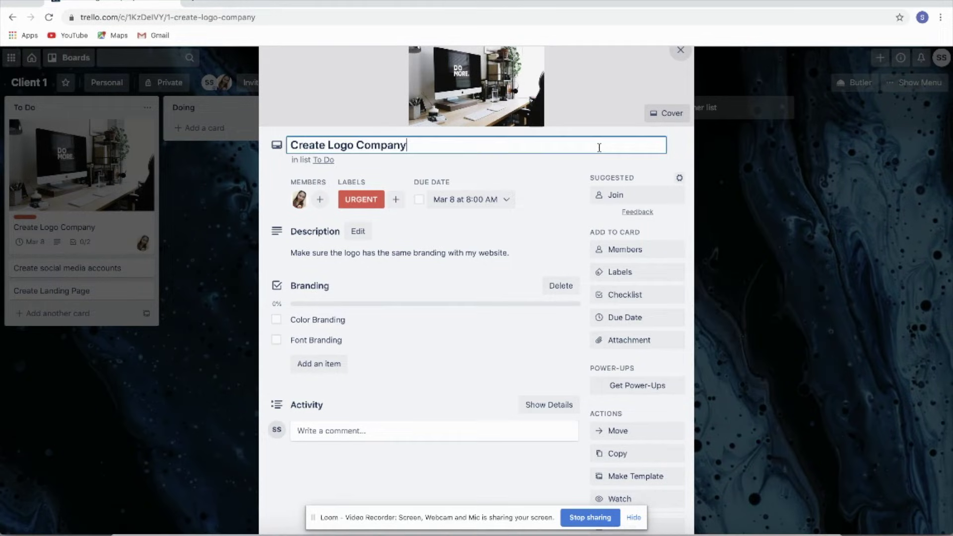
left_click(536, 175)
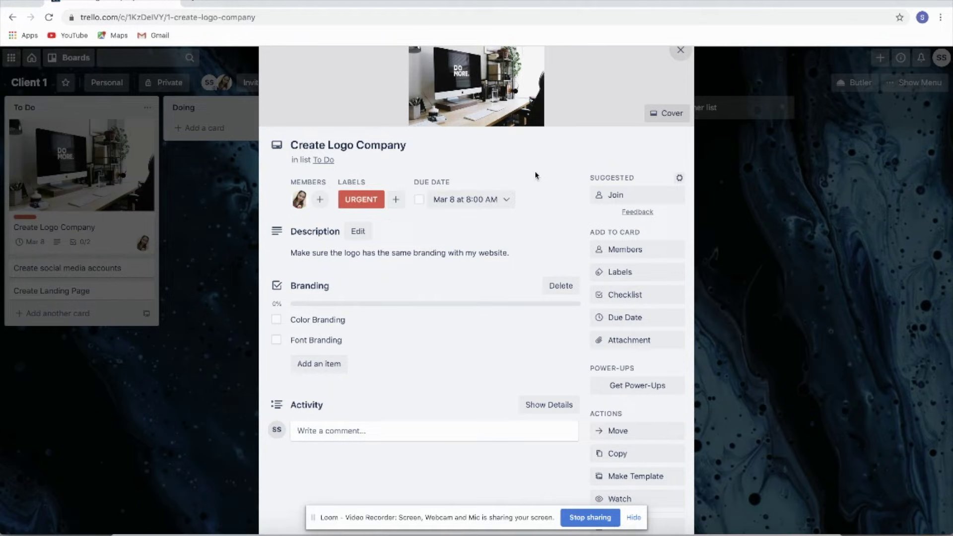
left_click(628, 340)
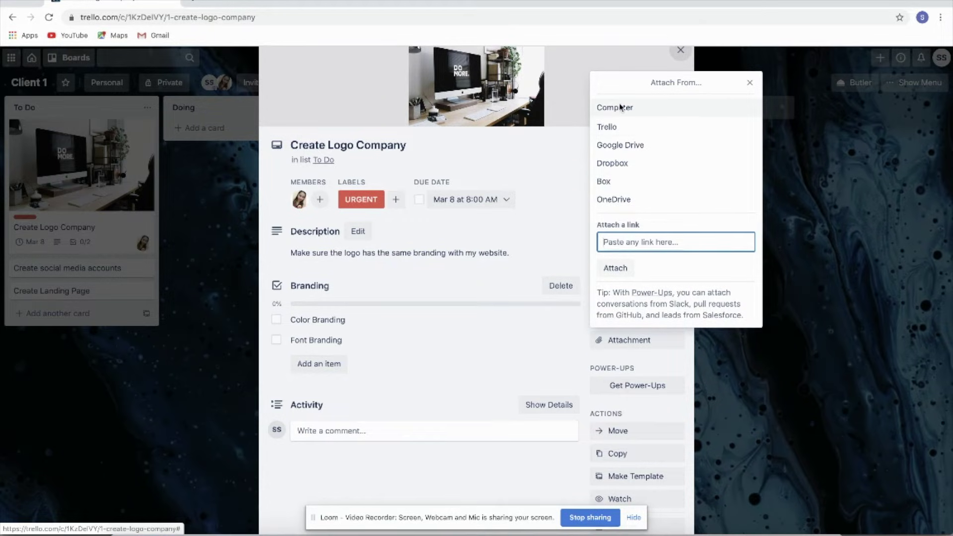
left_click(519, 145)
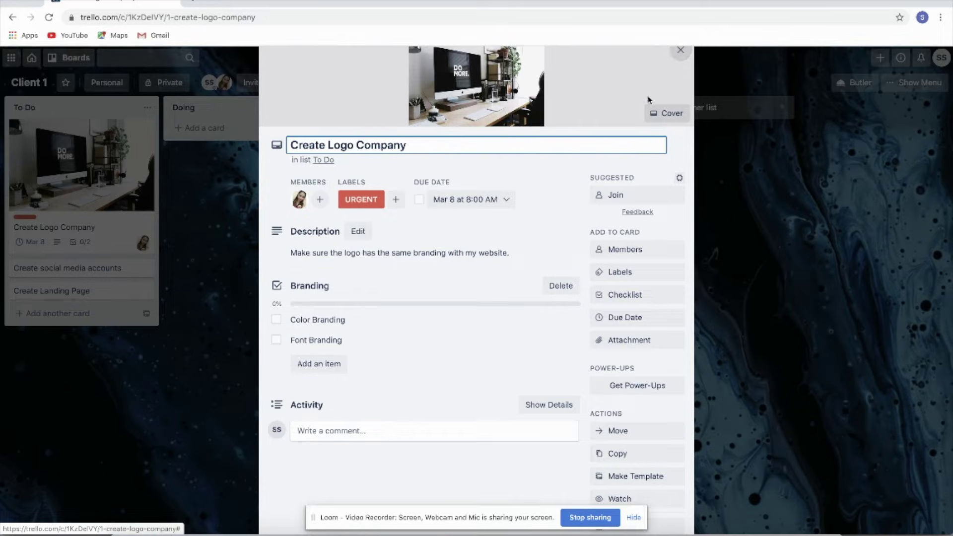
left_click(626, 339)
left_click(752, 85)
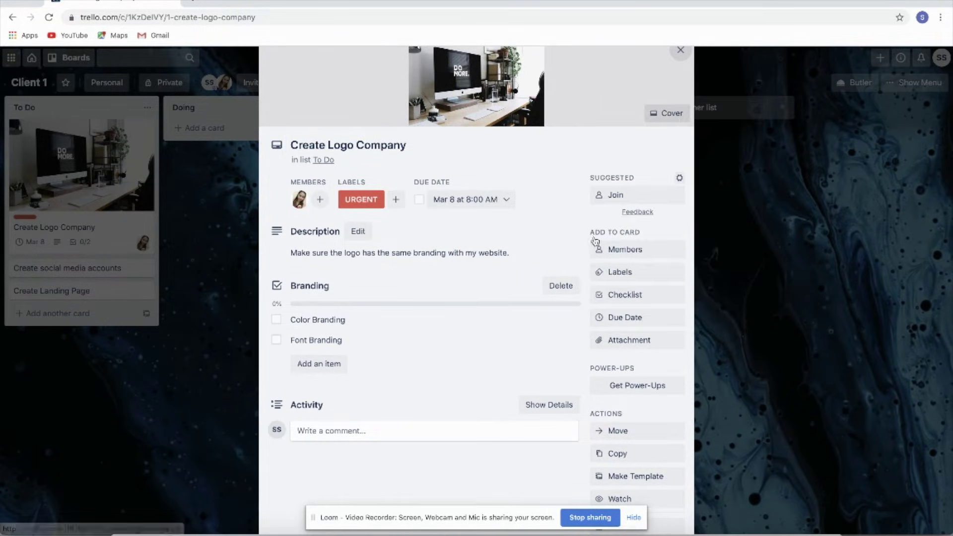
scroll(518, 374, "down", 2)
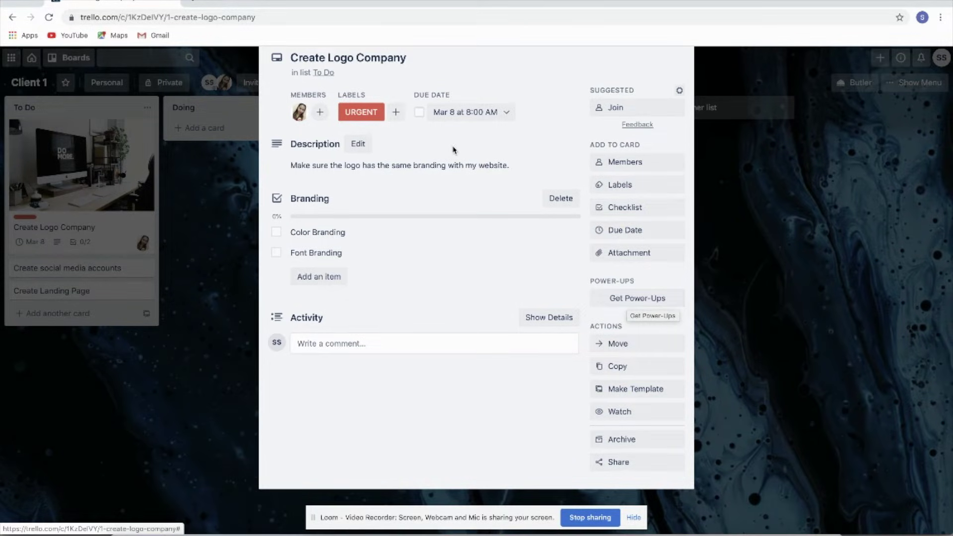
scroll(452, 149, "up", 2)
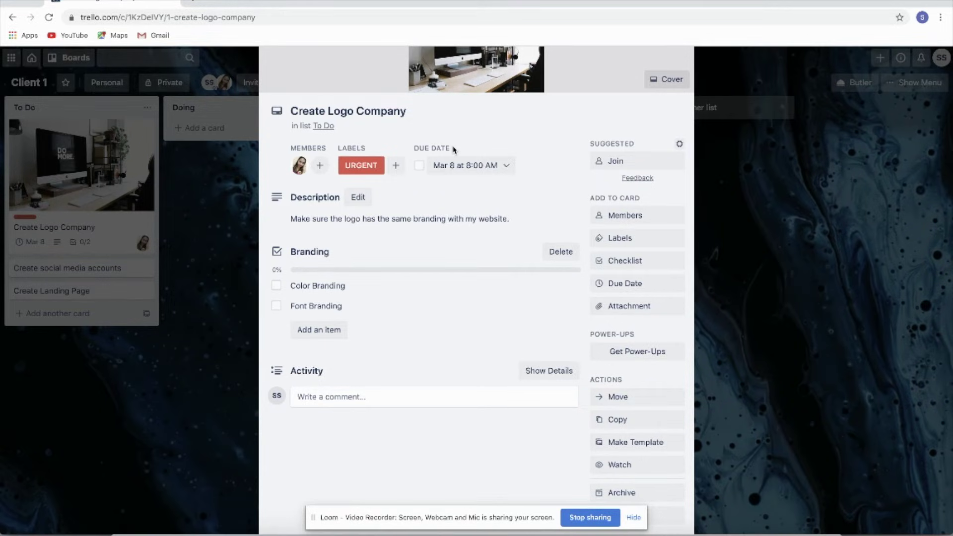
scroll(456, 318, "down", 1)
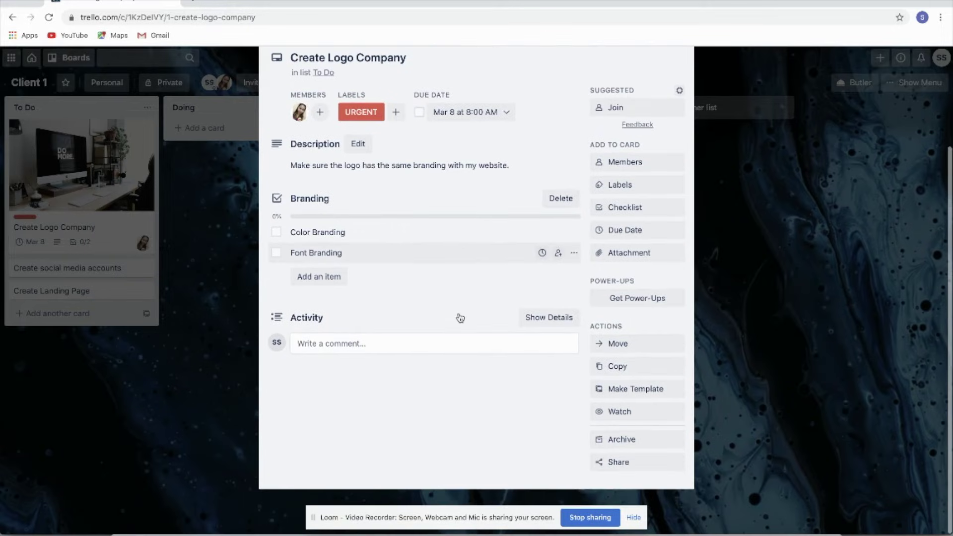
Step: Move the Create Logo Company card from To Do to the top of Doing
left_click(628, 353)
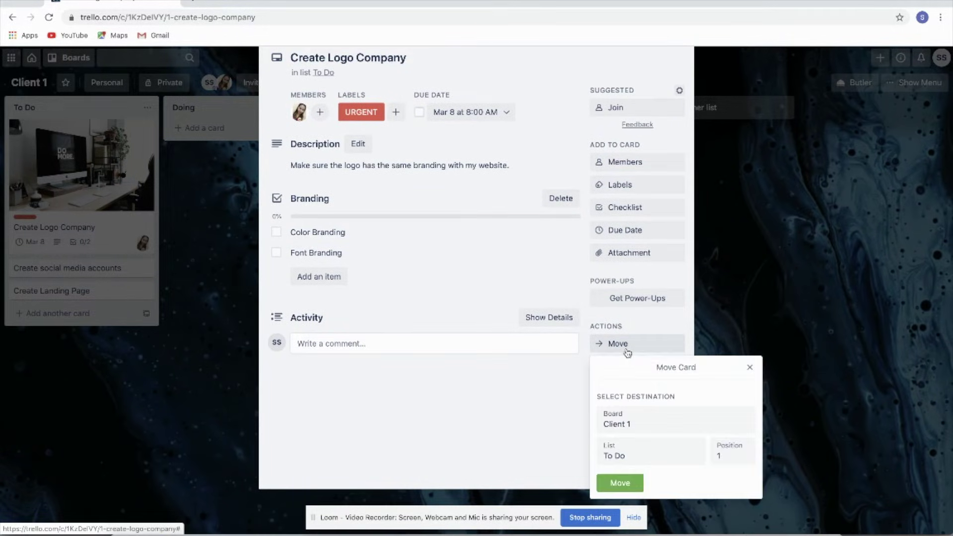
left_click(644, 462)
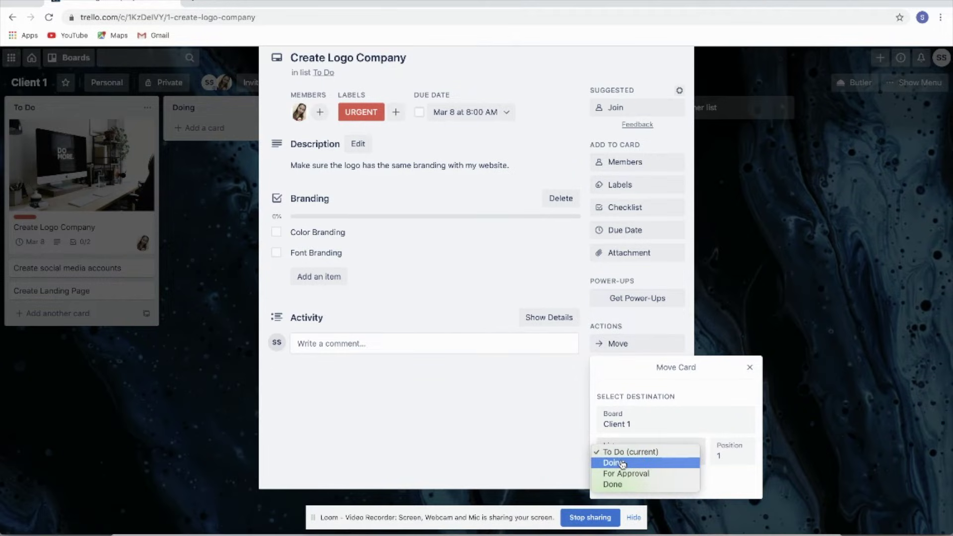
left_click(627, 466)
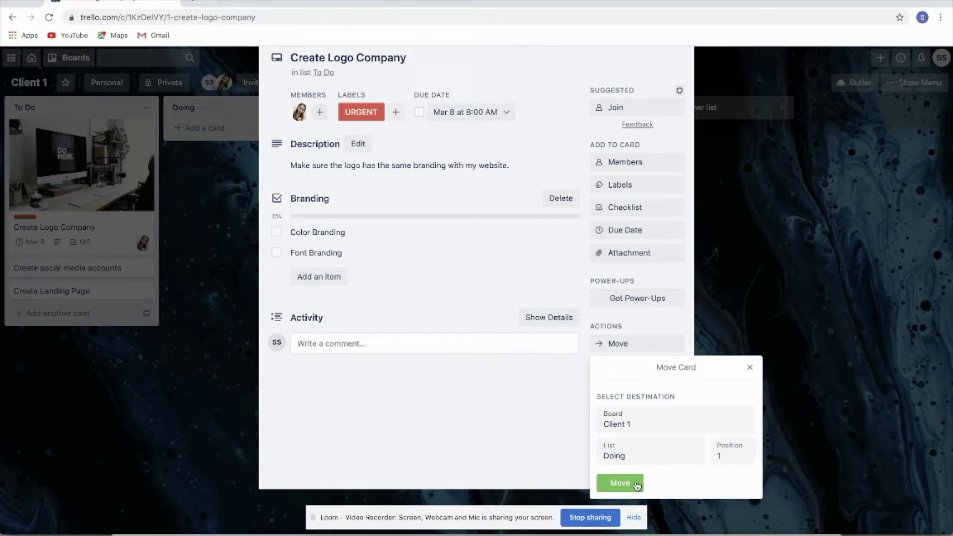
left_click(623, 485)
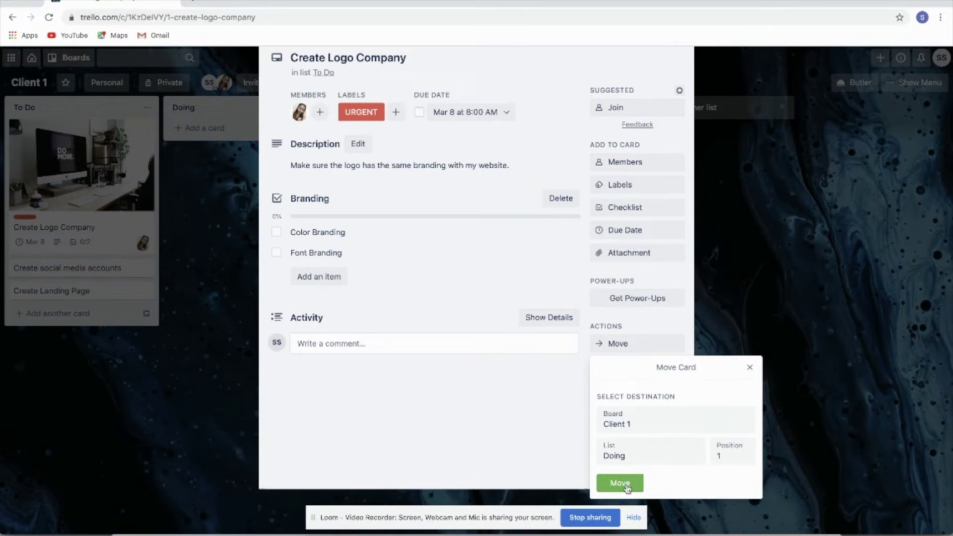
left_click(624, 484)
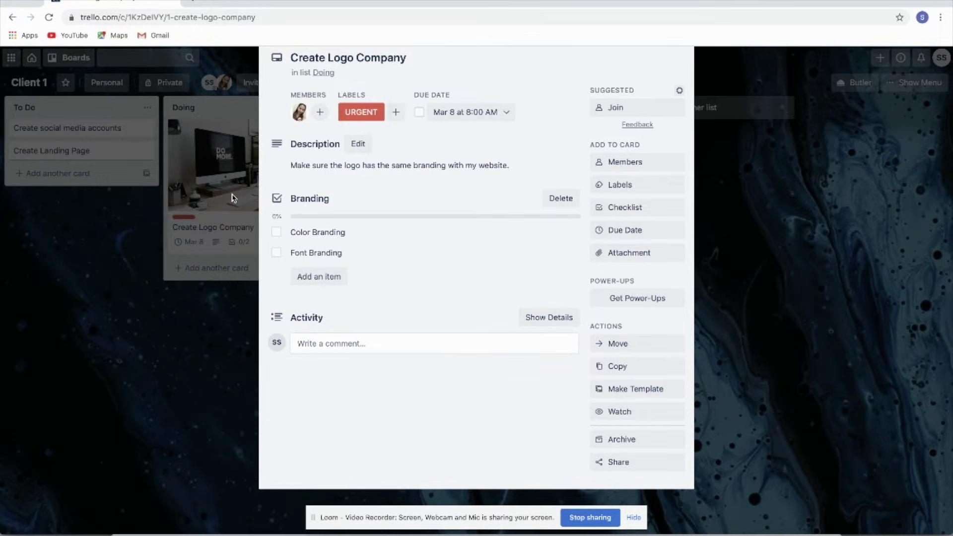
Step: Post a comment tagging the teammate: 'Please let me know if you have some clarifications'
left_click(342, 343)
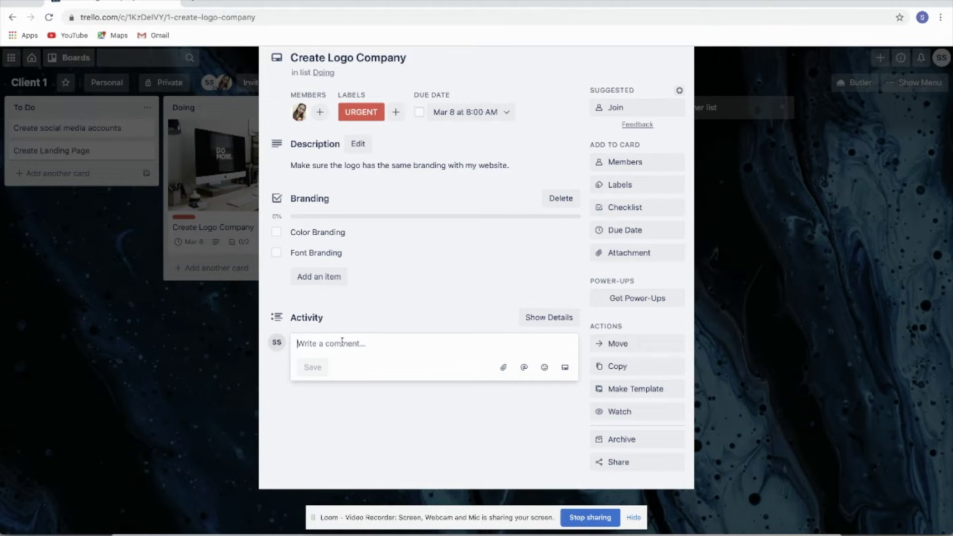
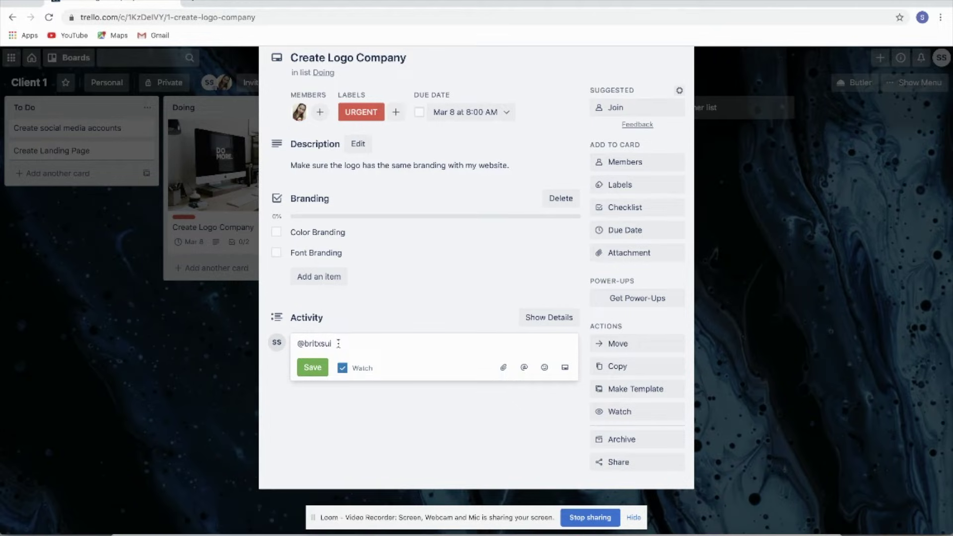
type("Please let me know if you have some")
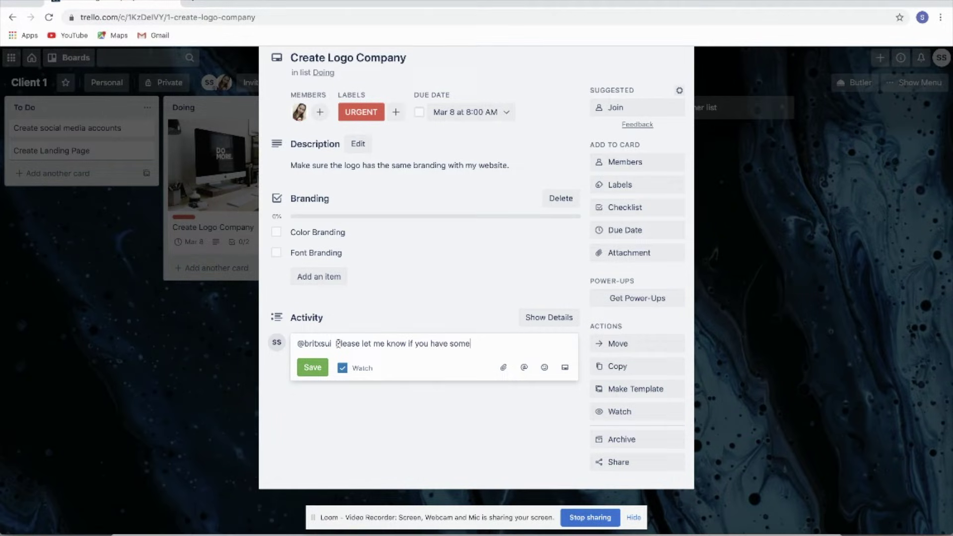
type(" clarifications")
key("Return")
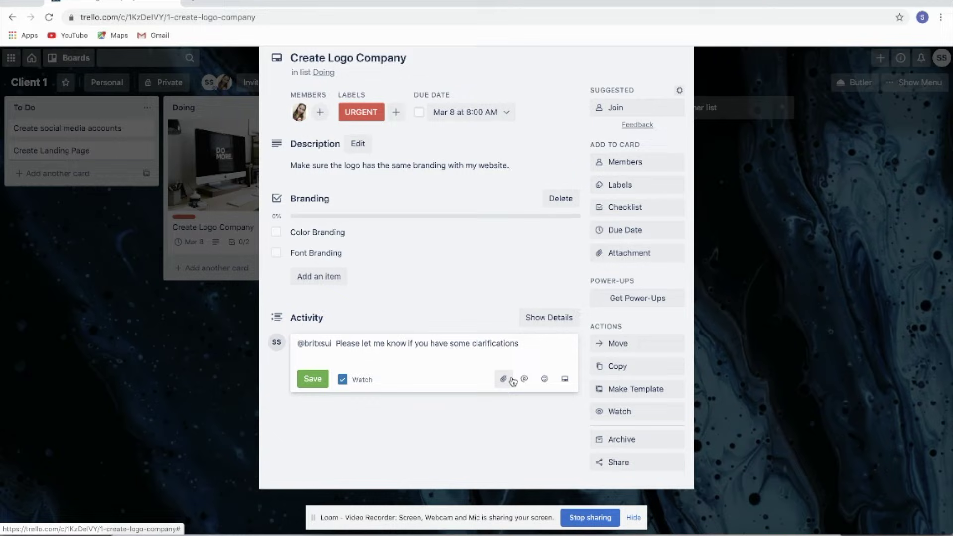
left_click(565, 380)
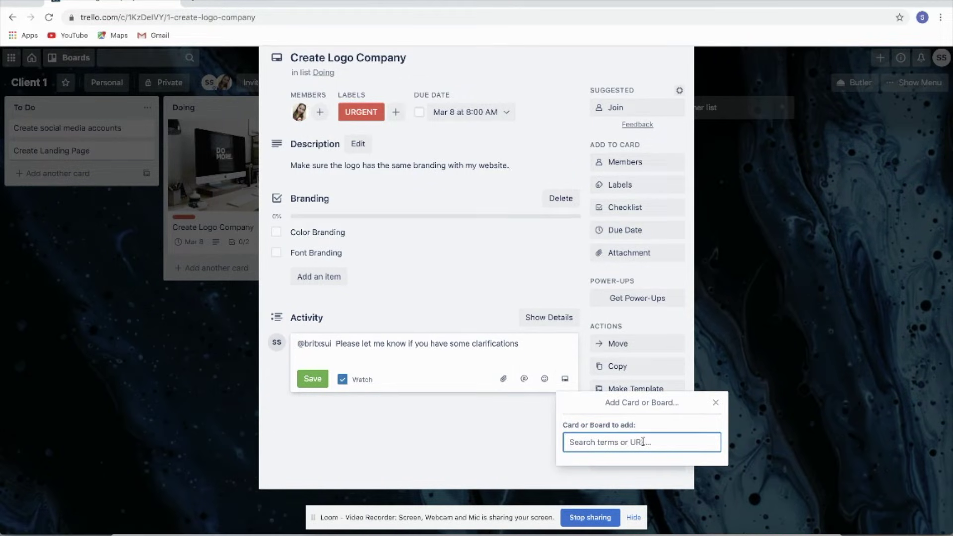
left_click(715, 402)
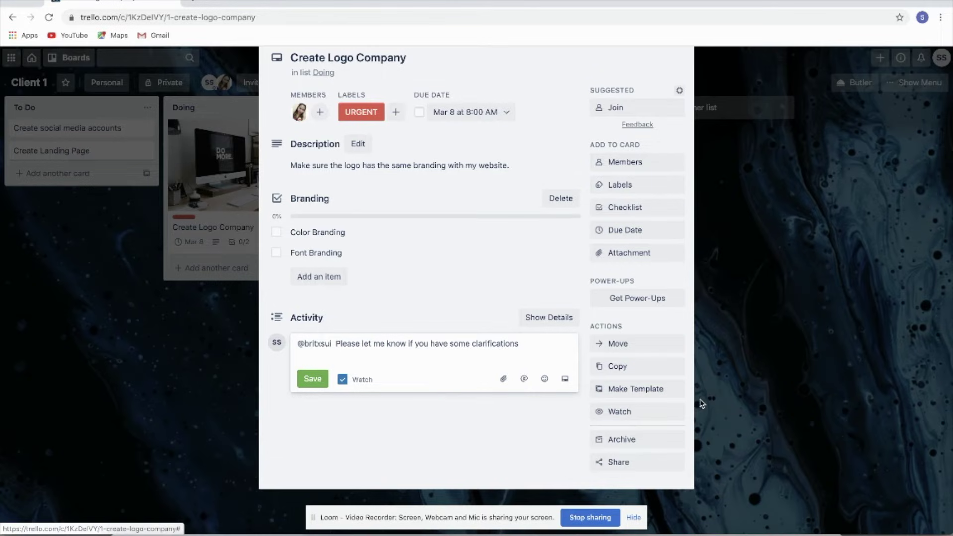
left_click(298, 386)
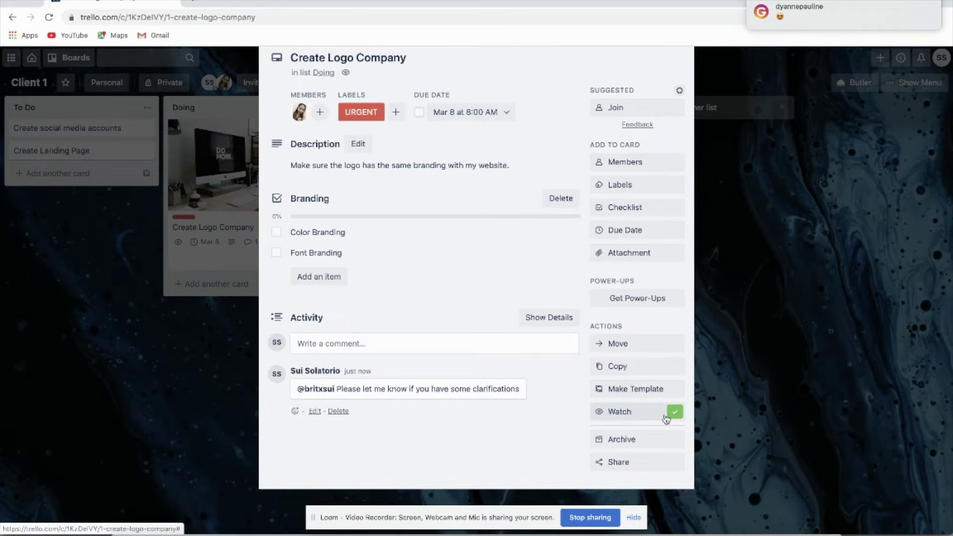
Step: Copy the card's share link, then close the card to return to the Client 1 board
left_click(636, 463)
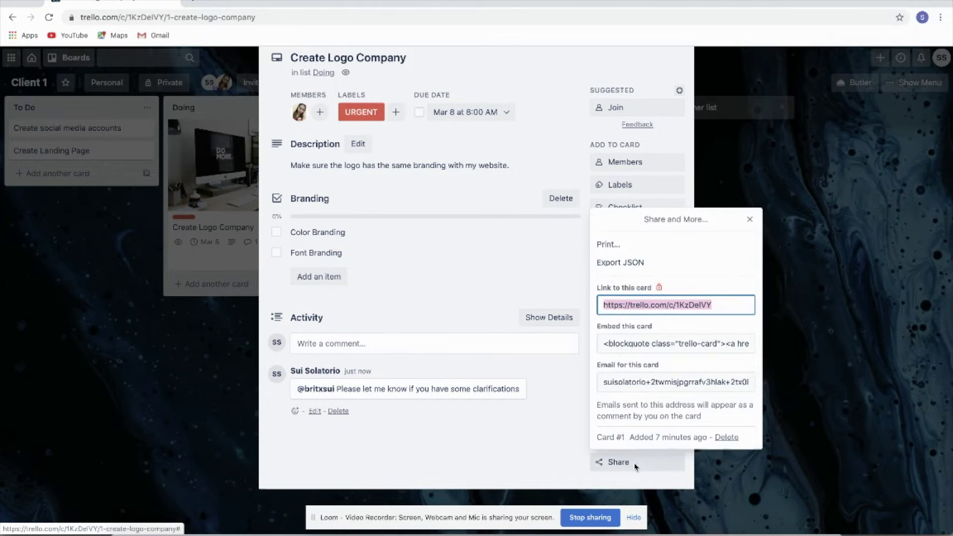
right_click(650, 305)
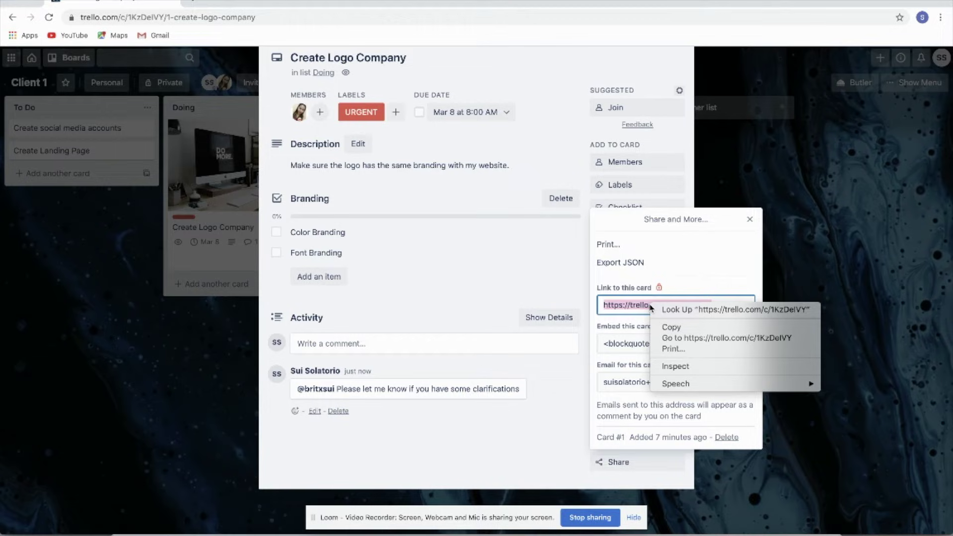
left_click(767, 327)
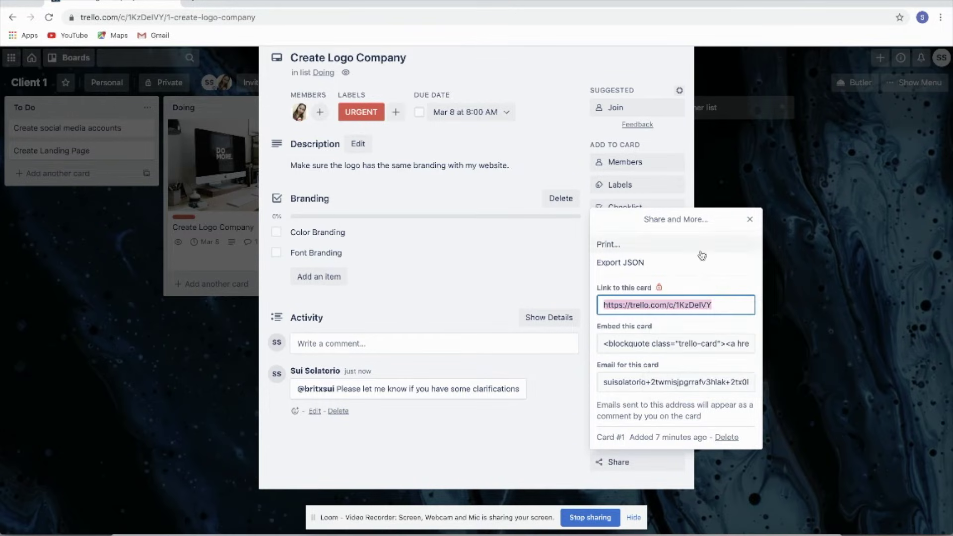
left_click(750, 220)
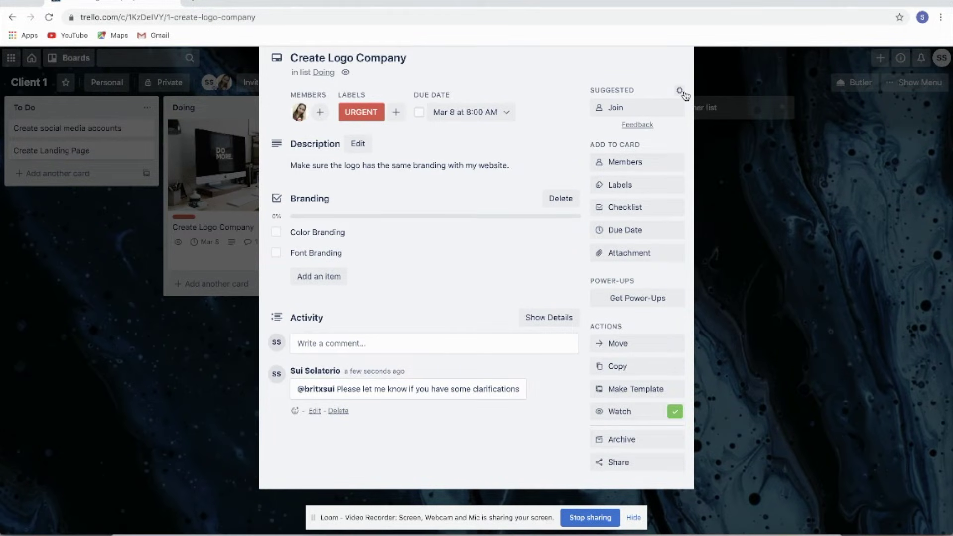
left_click(762, 192)
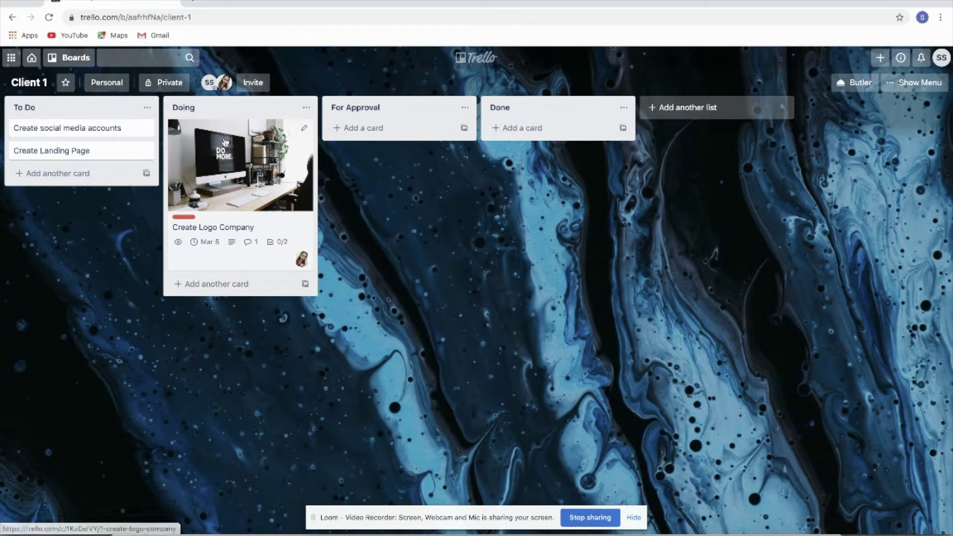
Step: Drag the card into For Approval and tick both Color Branding and Font Branding
left_click(279, 180)
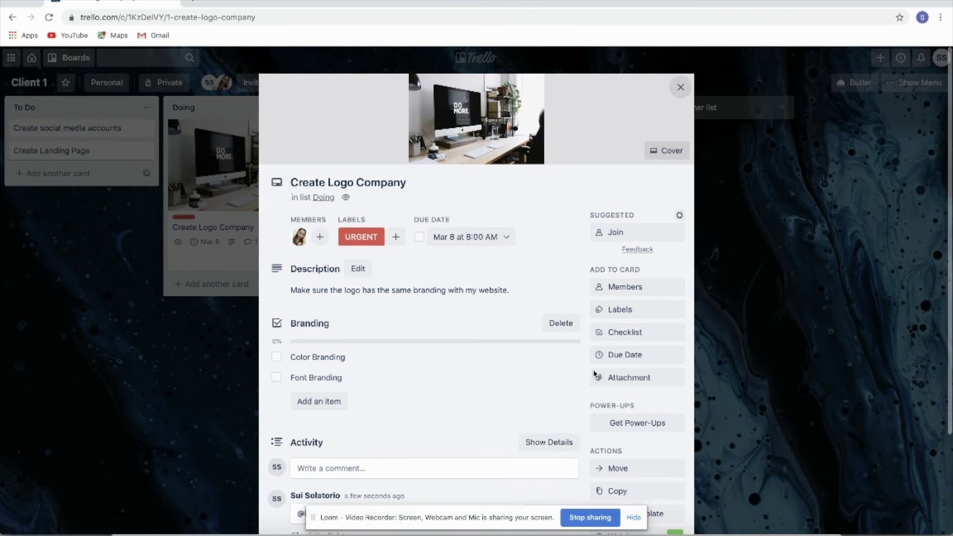
left_click(680, 88)
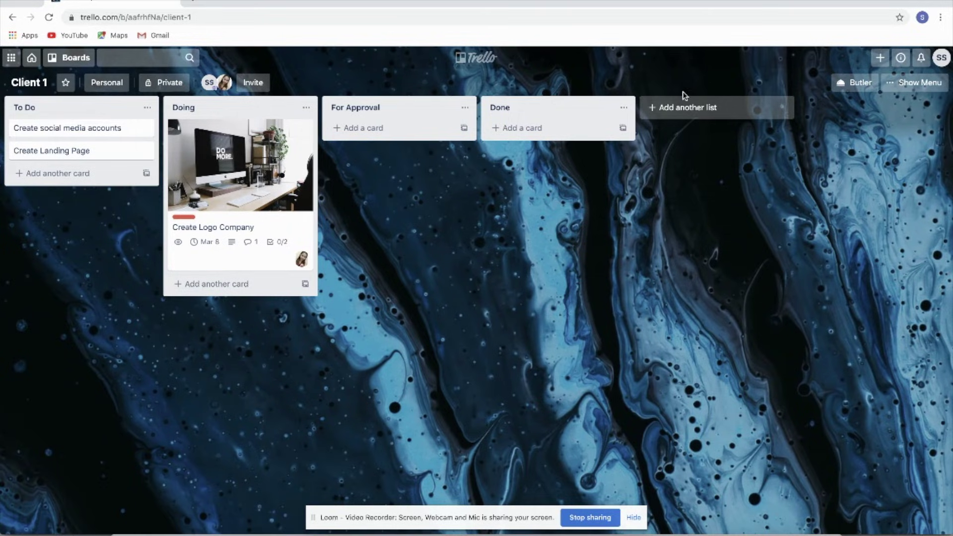
left_click_drag(242, 172, 380, 167)
left_click(380, 167)
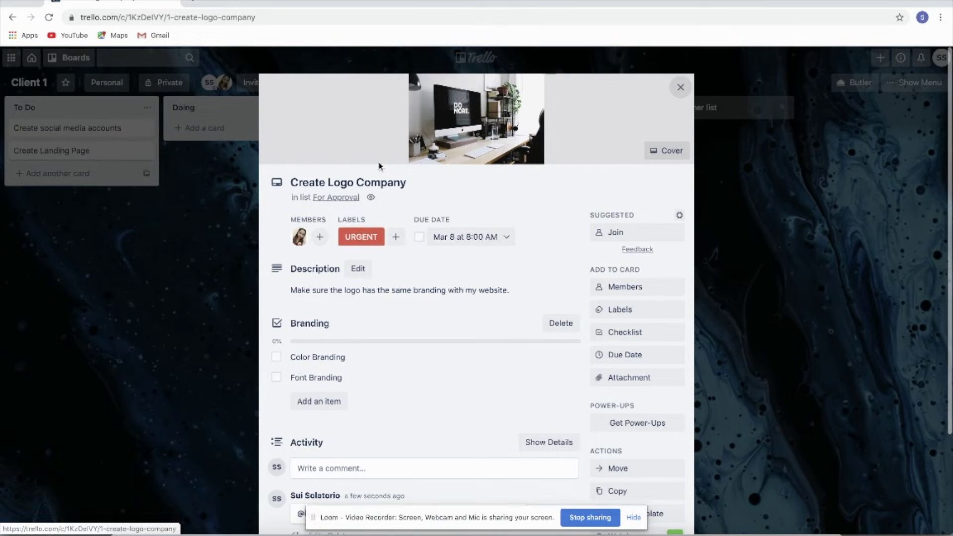
left_click(276, 357)
left_click(280, 378)
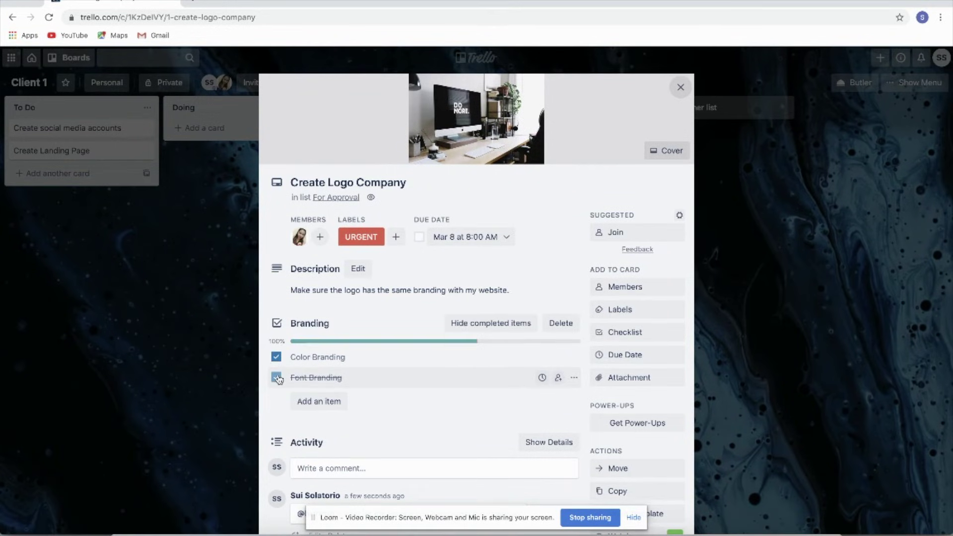
scroll(497, 361, "down", 3)
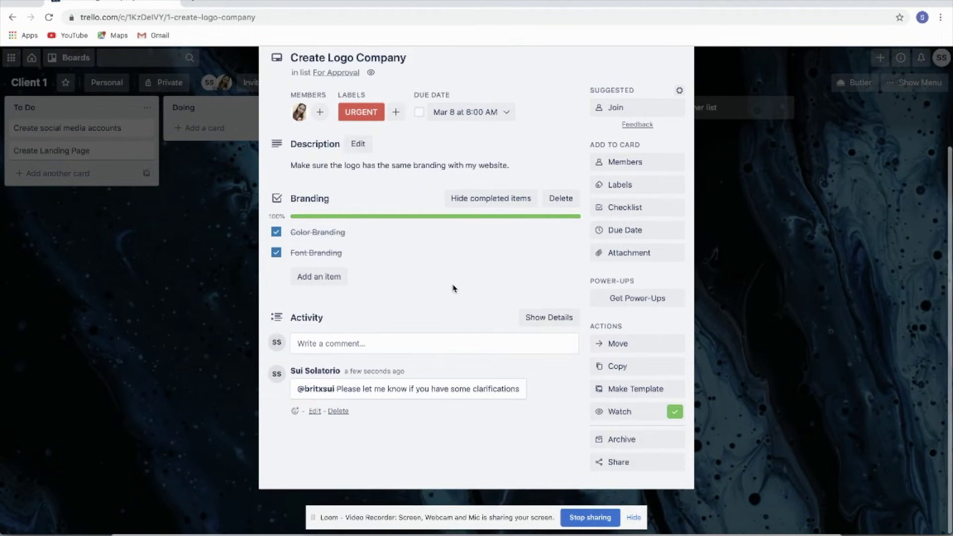
scroll(454, 286, "up", 3)
left_click(681, 89)
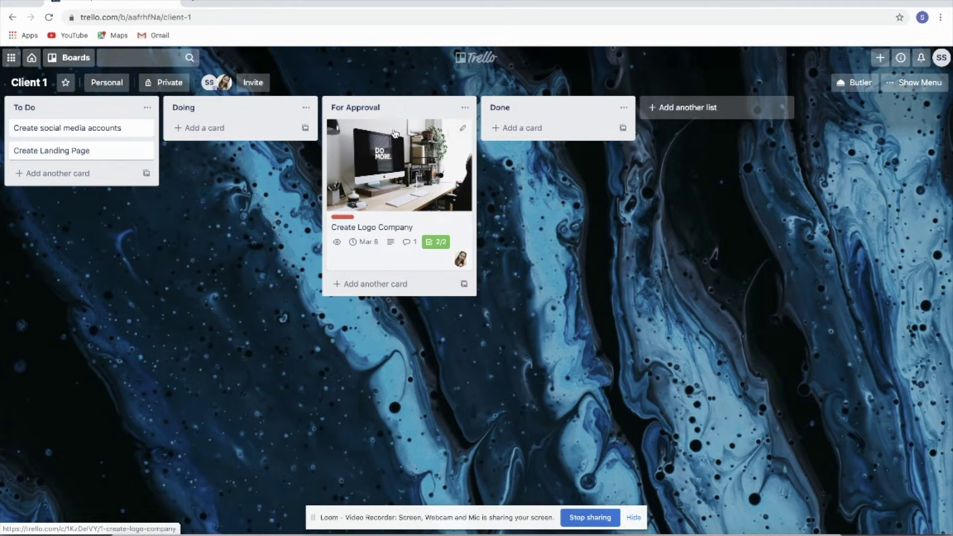
Step: Reopen the card to review its members, then close it again
left_click(407, 147)
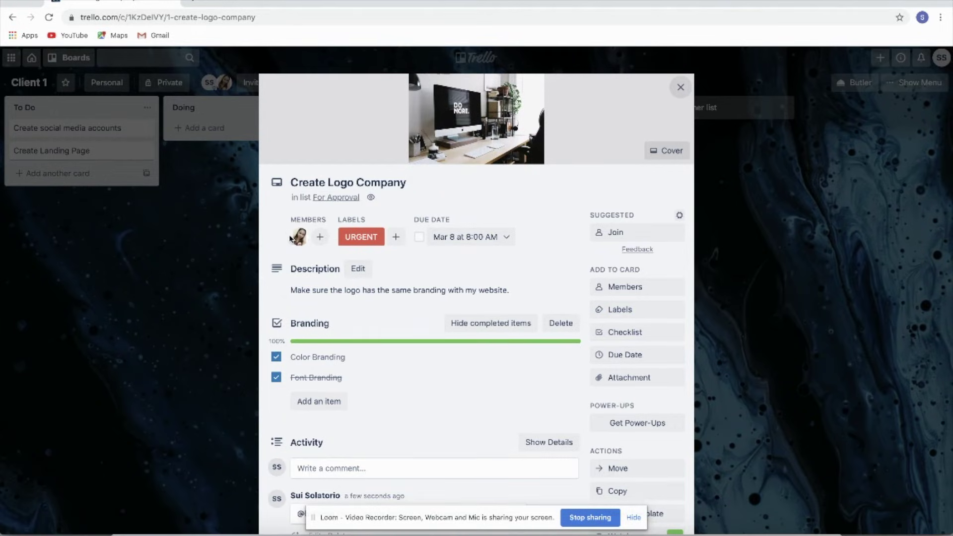
left_click(320, 238)
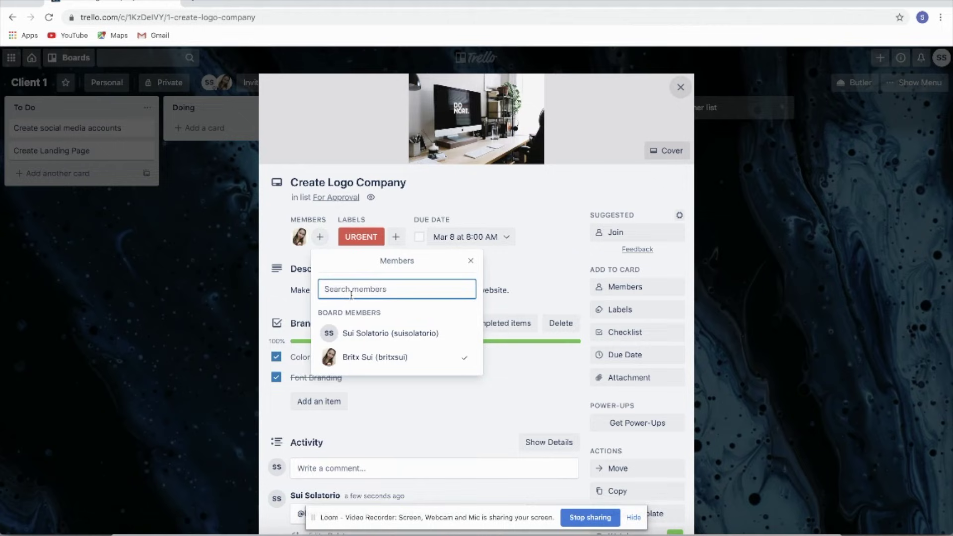
left_click(475, 264)
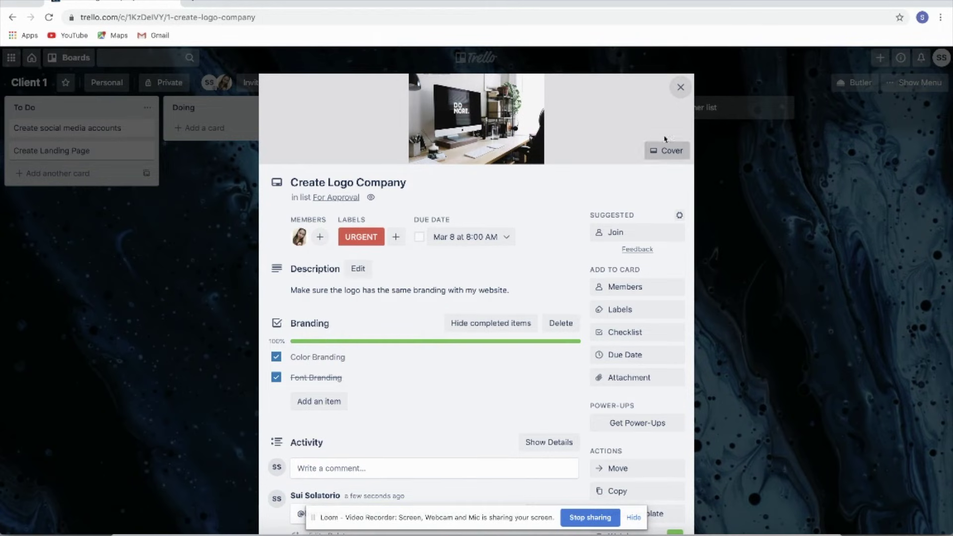
left_click(681, 88)
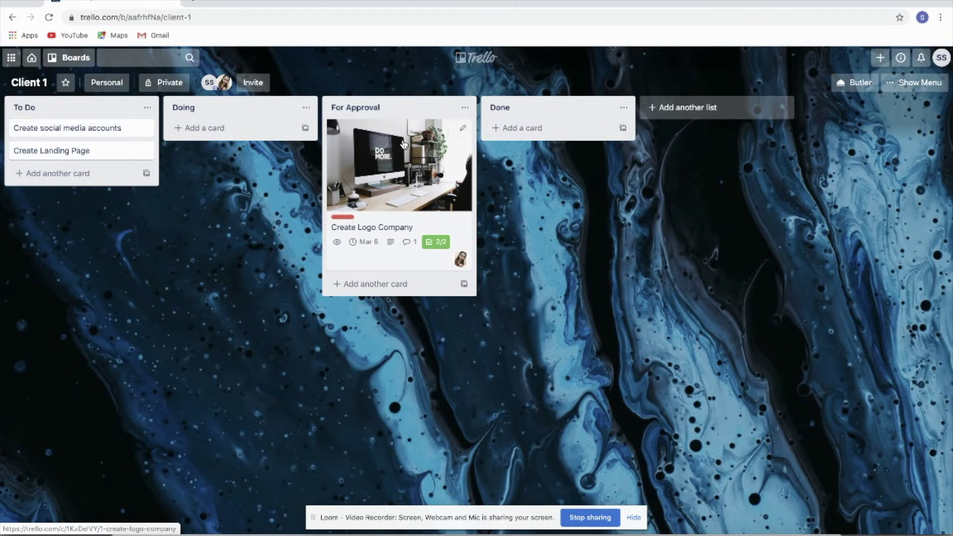
Step: Create a For Revision list and place it just before Done
left_click(692, 108)
type("F")
key("BackSpace")
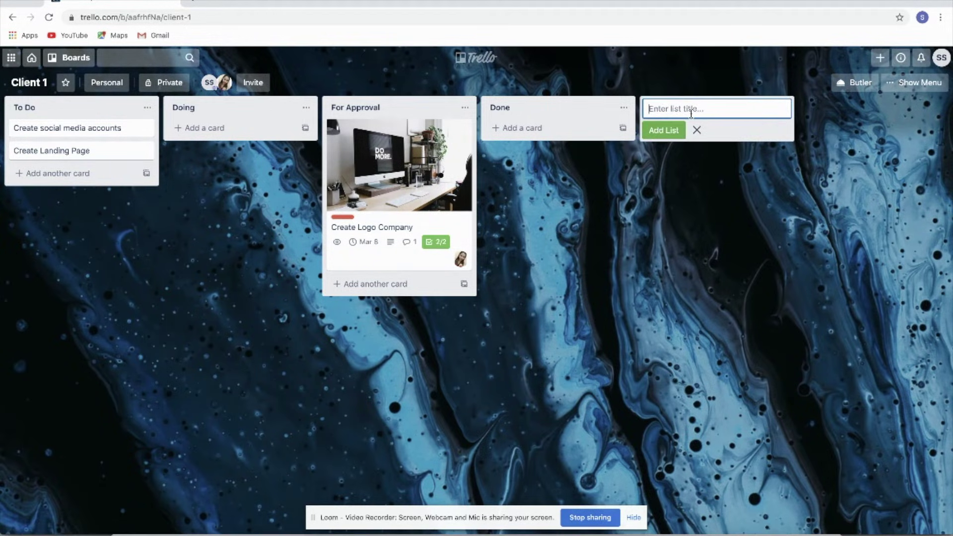
type("For Revision")
key("Return")
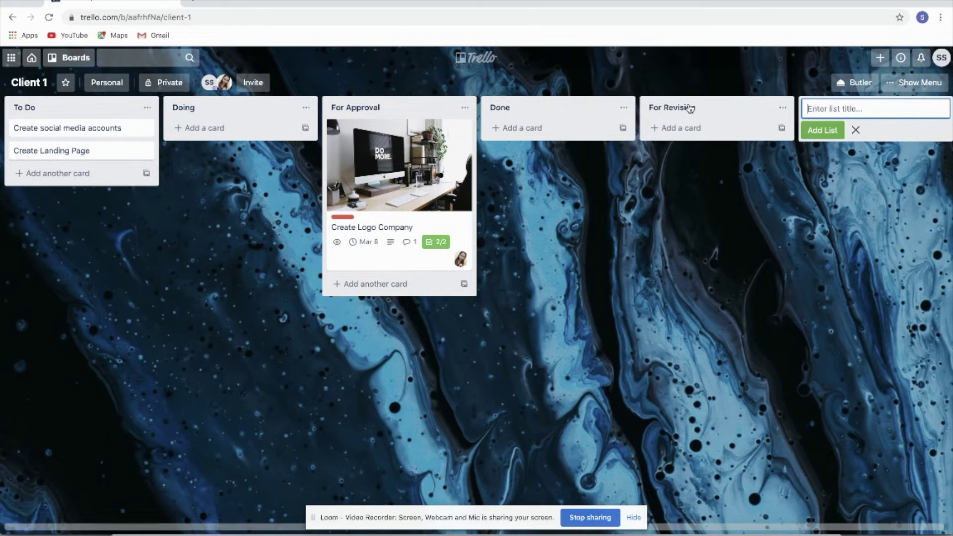
left_click_drag(704, 112, 553, 111)
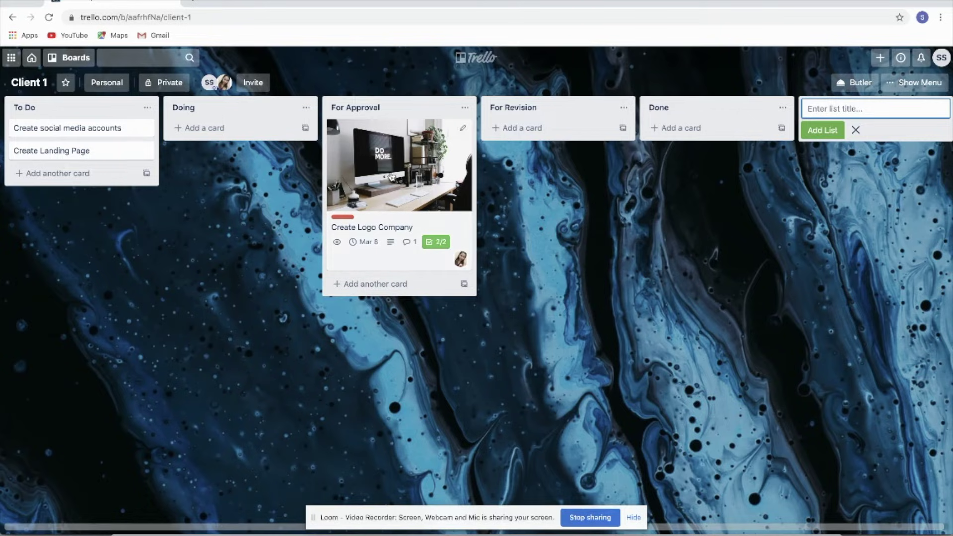
Step: Move the Create Logo Company card through For Revision into the Done list
left_click_drag(361, 144, 520, 144)
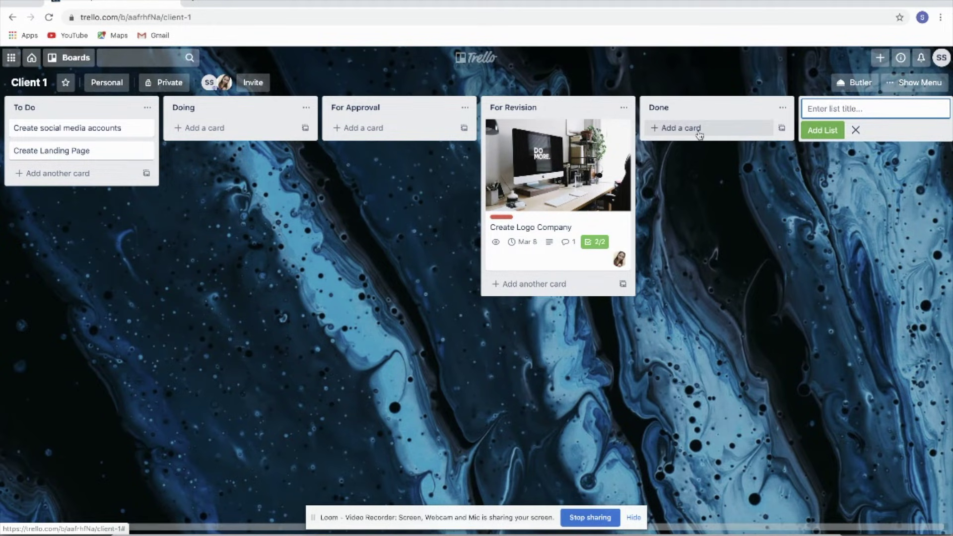
left_click_drag(541, 156, 682, 154)
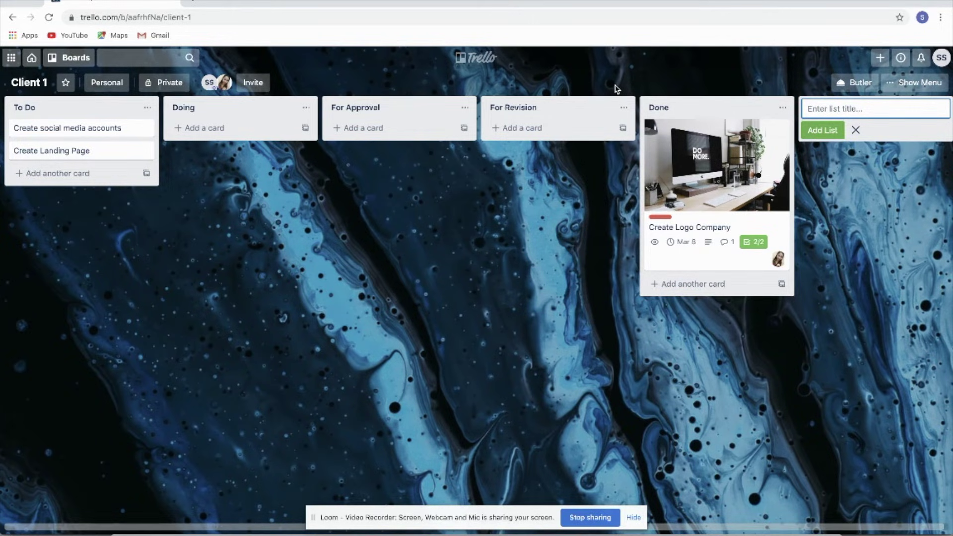
left_click(783, 110)
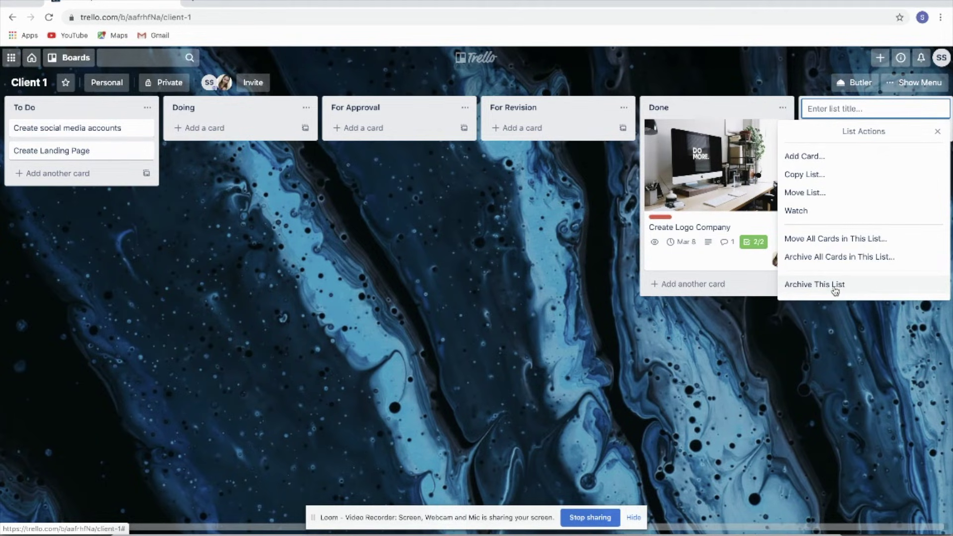
left_click(731, 150)
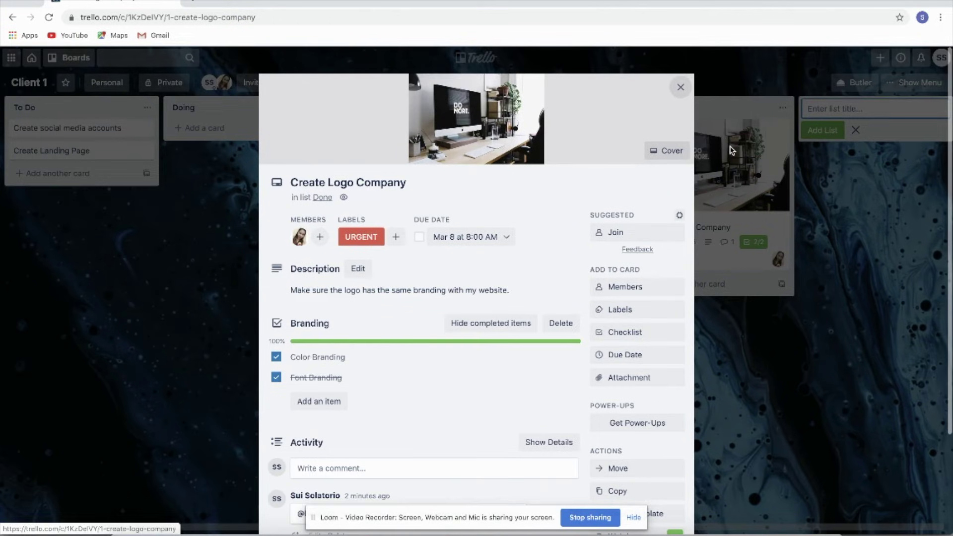
scroll(643, 240, "down", 3)
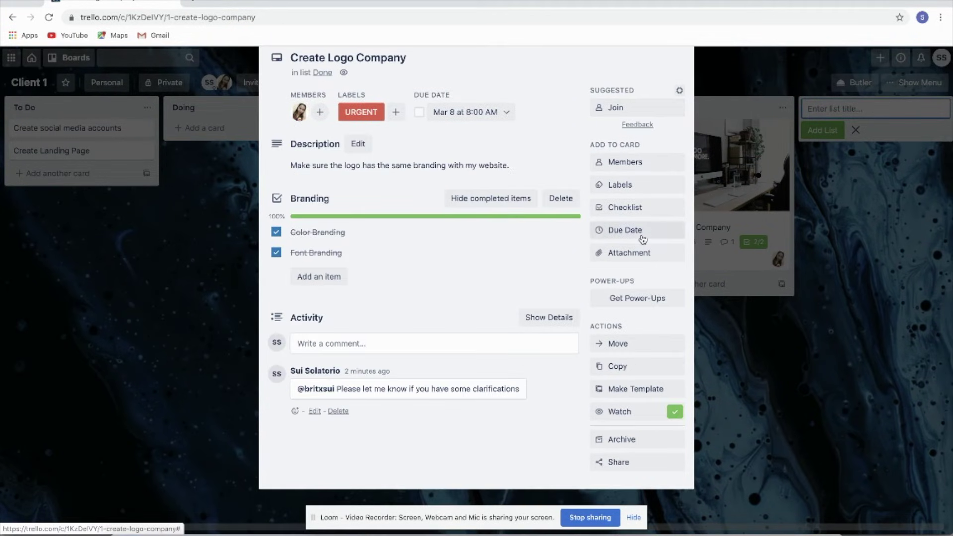
left_click(940, 88)
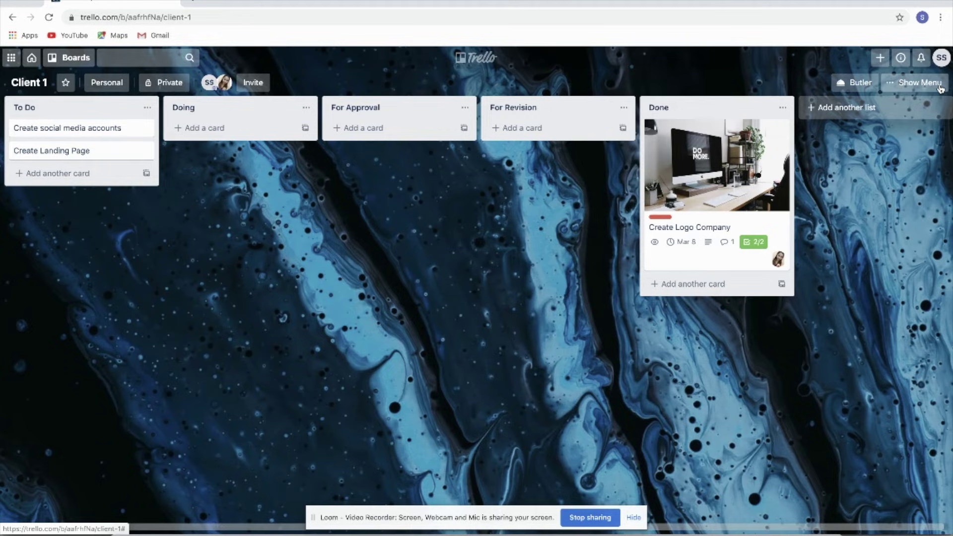
Step: Close the Client 1 board from the board menu, then re-open it
left_click(940, 87)
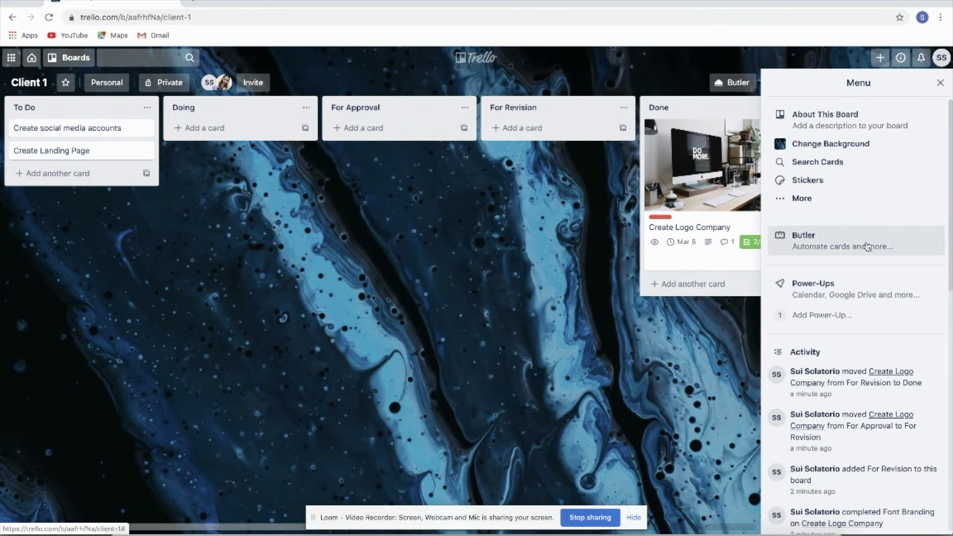
scroll(866, 244, "down", 2)
scroll(865, 245, "up", 2)
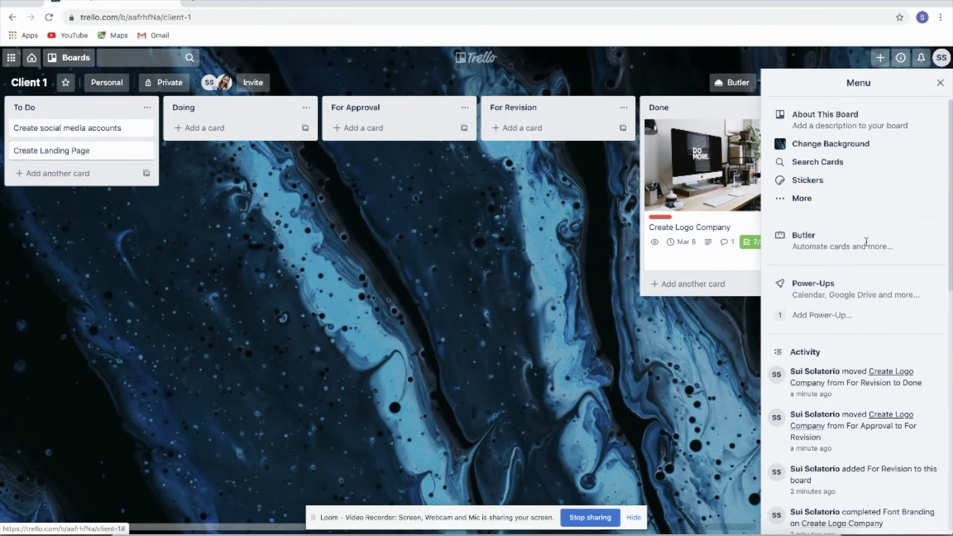
left_click(819, 197)
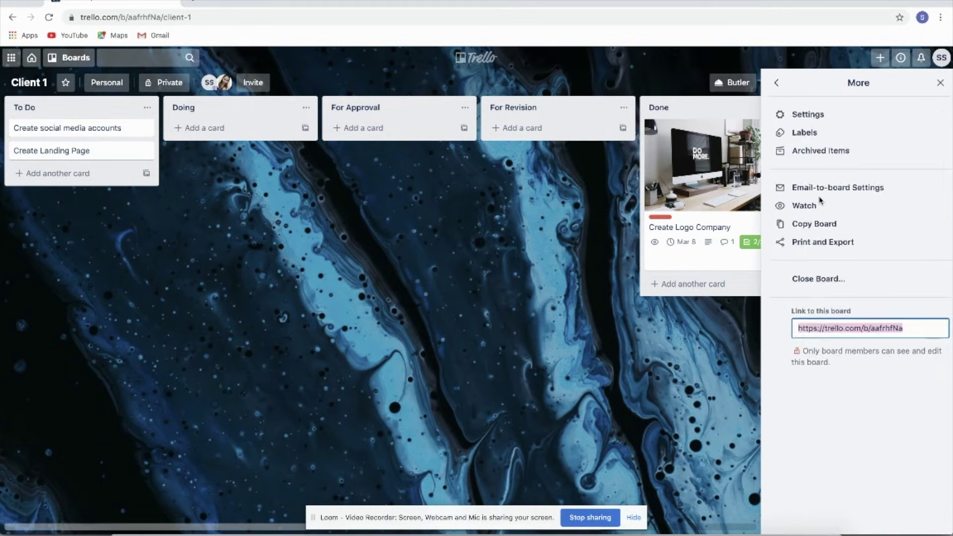
left_click(825, 283)
left_click(860, 386)
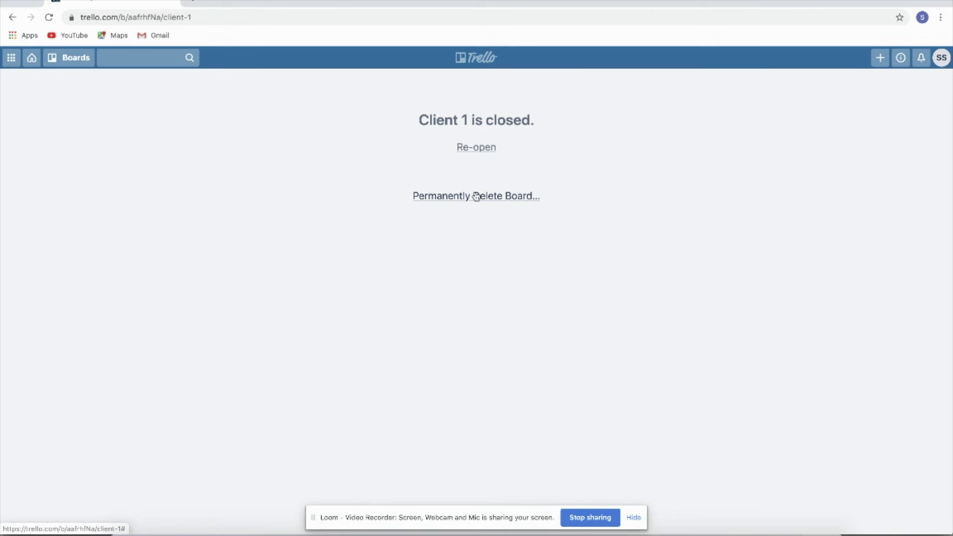
left_click(484, 149)
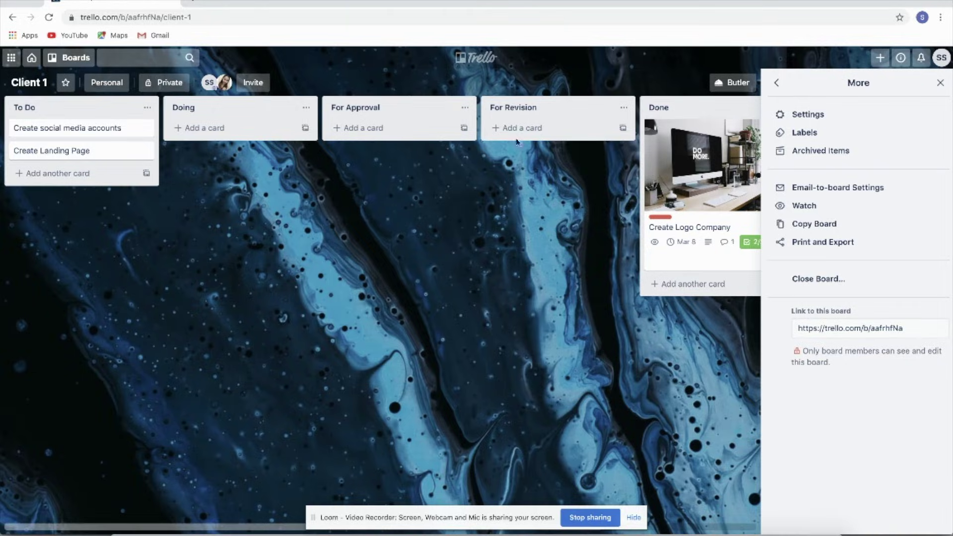
Step: Keep the board under Personal Boards in Settings and return to the main menu
left_click(822, 120)
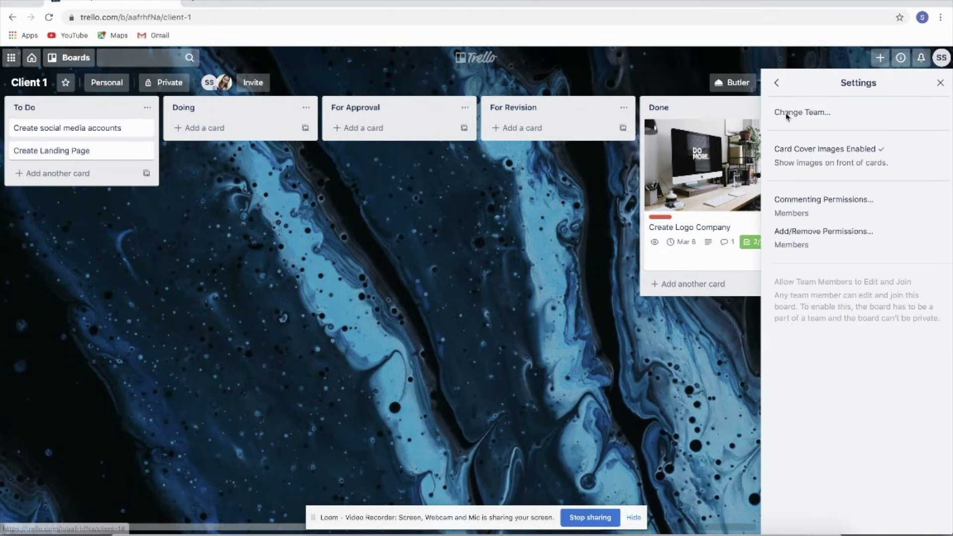
left_click(803, 114)
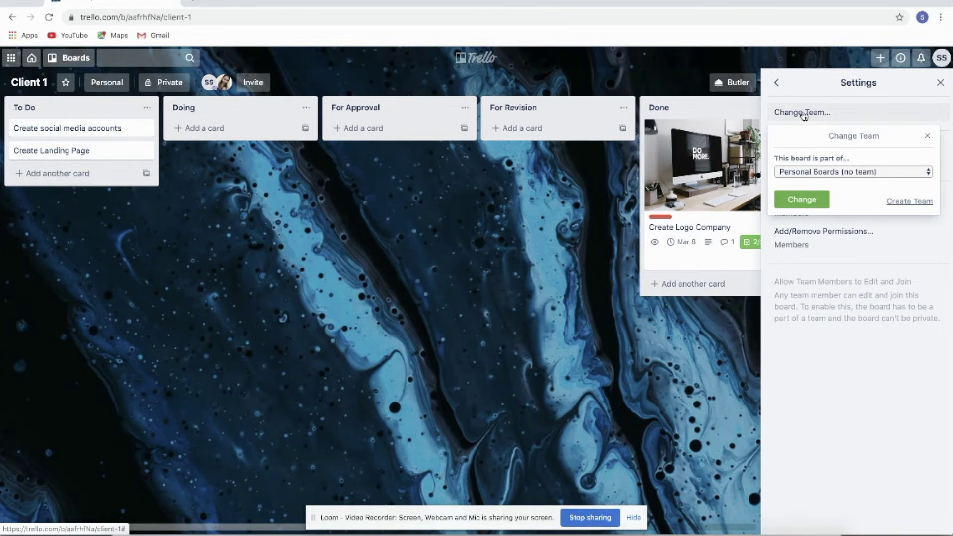
left_click(812, 173)
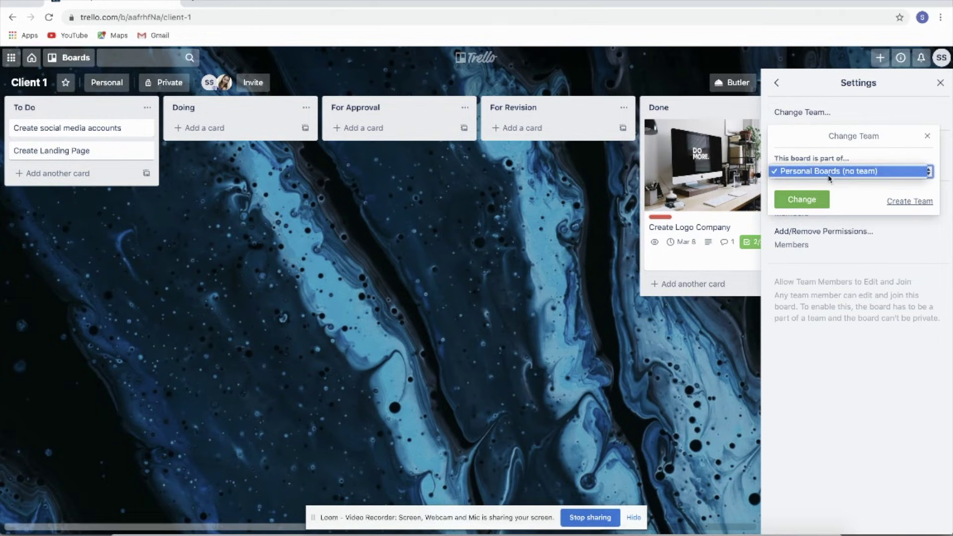
left_click(811, 173)
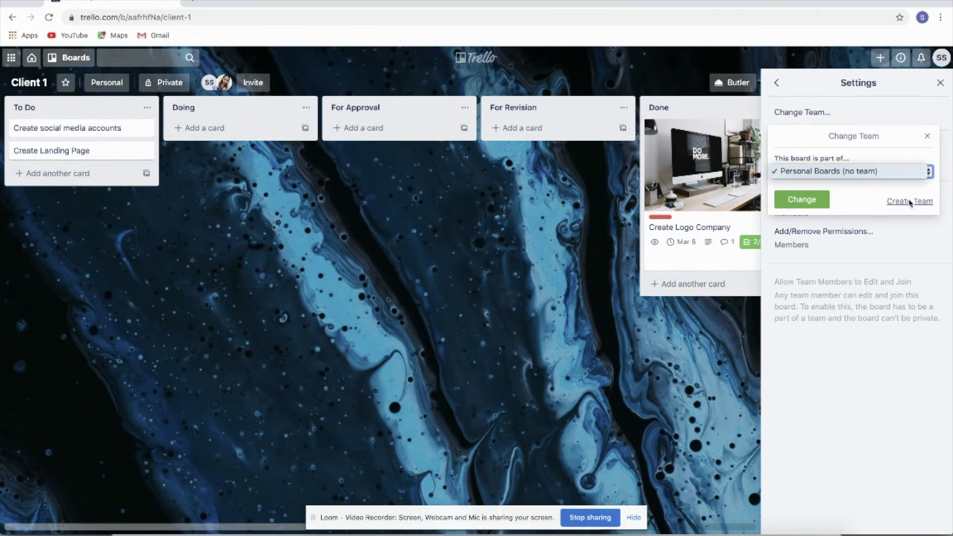
left_click(848, 155)
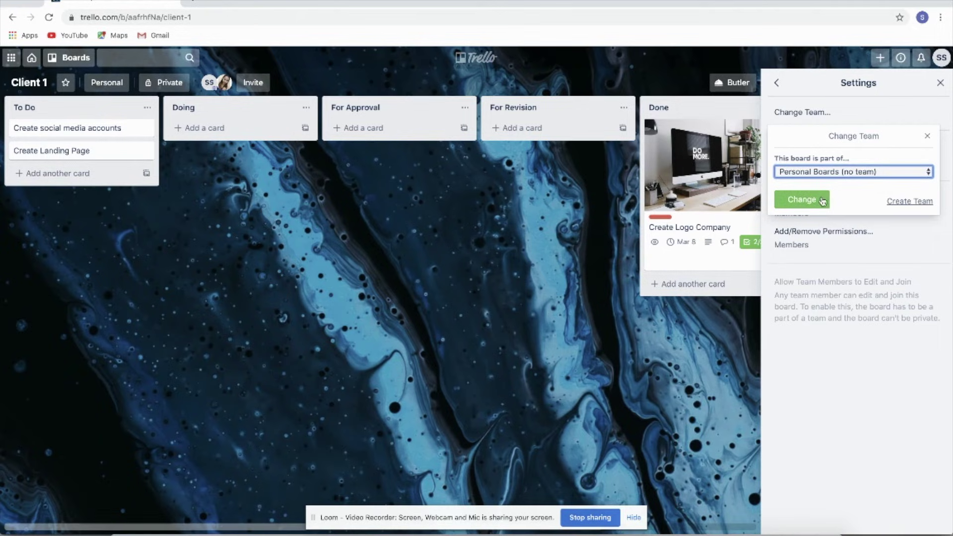
left_click(927, 136)
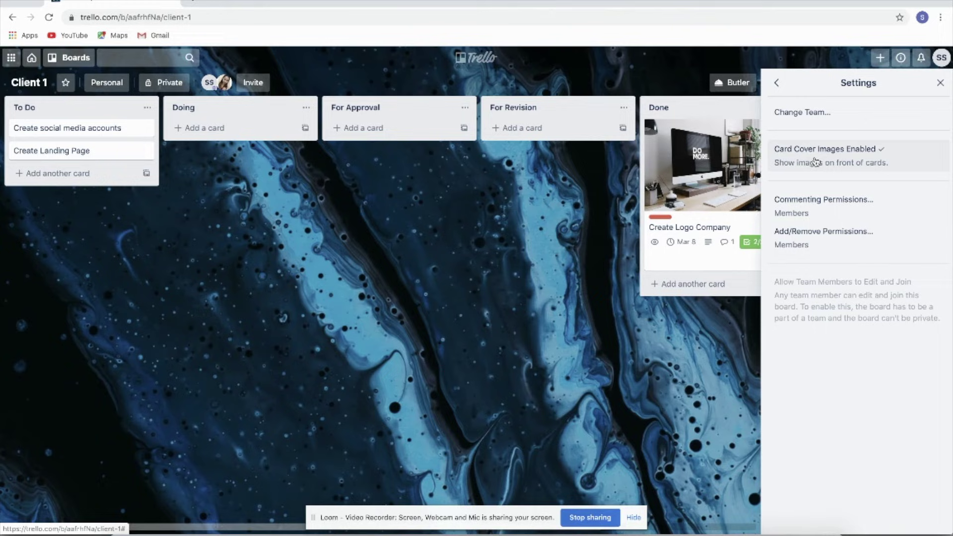
left_click(776, 83)
left_click(777, 82)
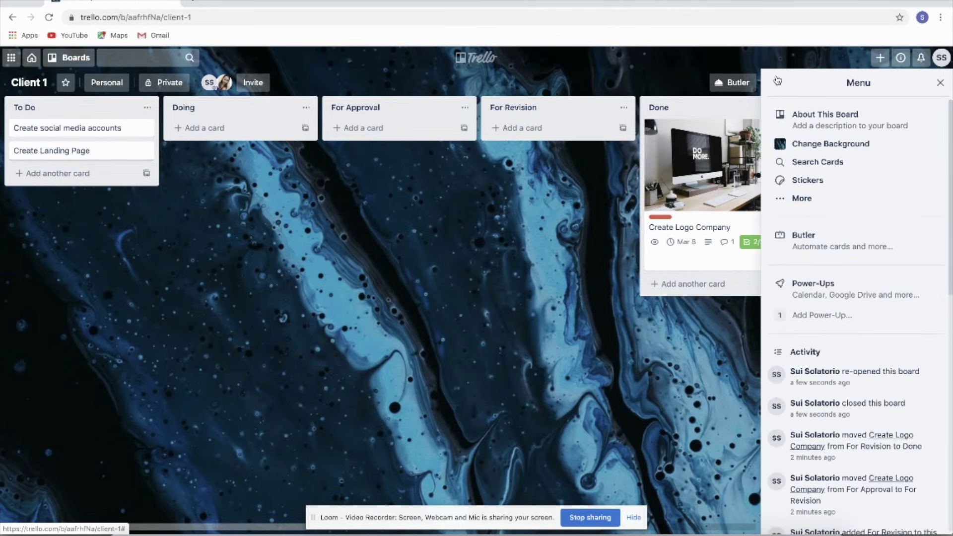
Step: Set the board background to the pink notebook photo from a 'Work from home' photo search
left_click(823, 159)
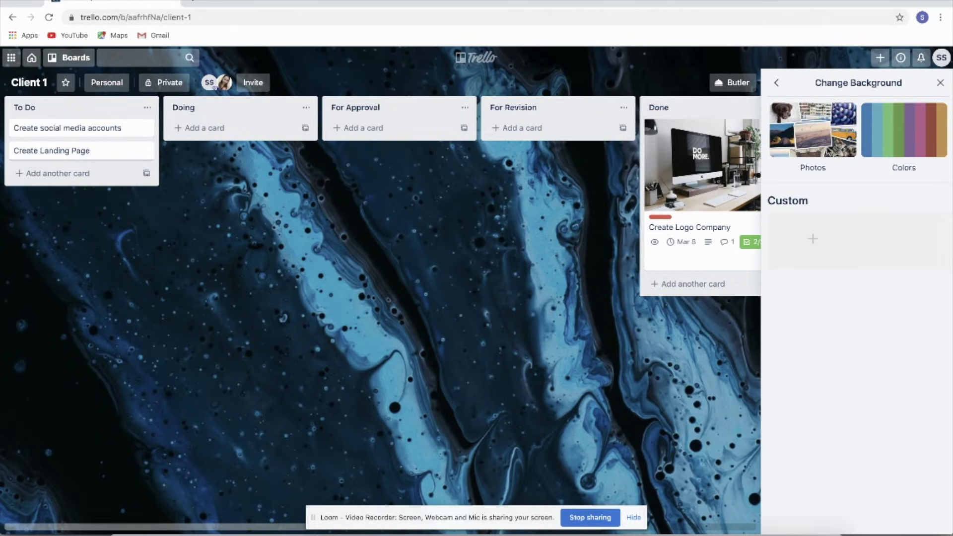
left_click(813, 130)
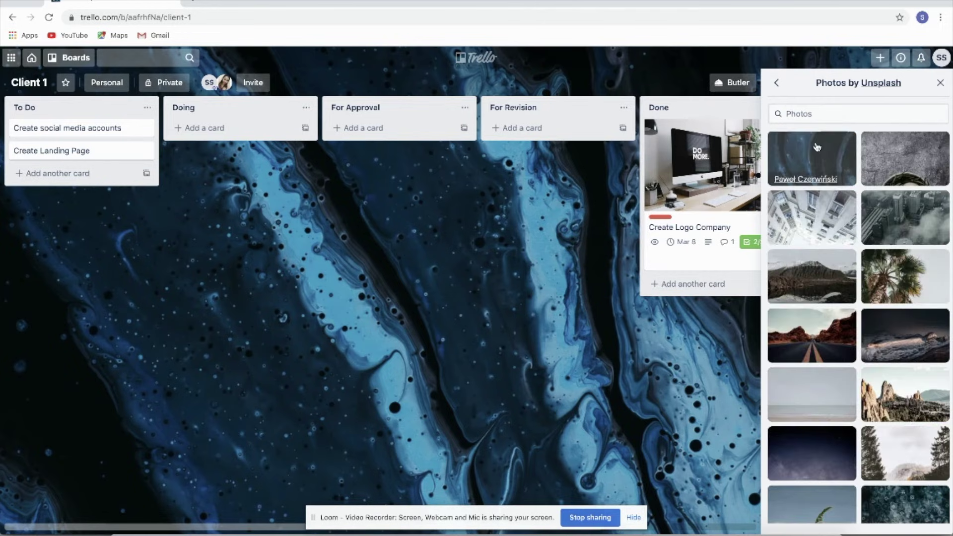
left_click(809, 114)
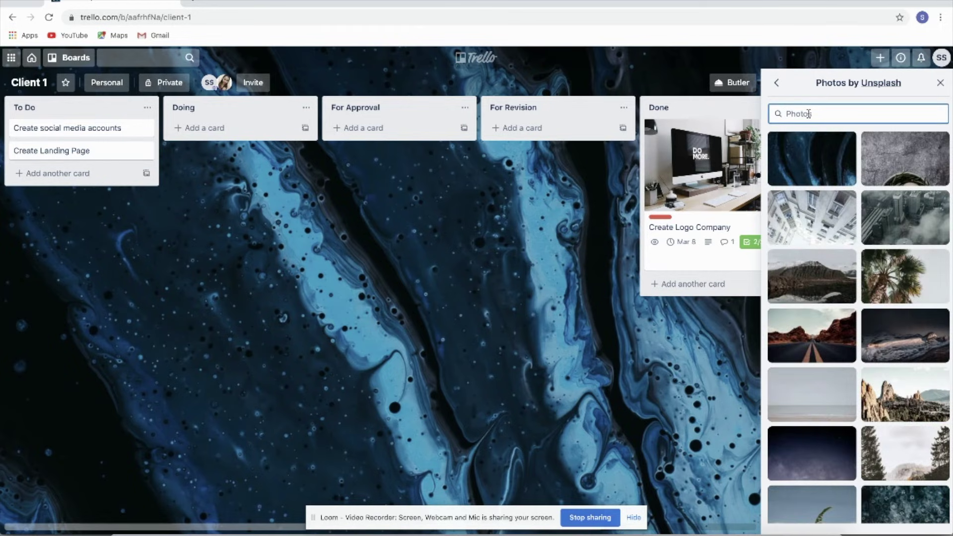
type("Work from")
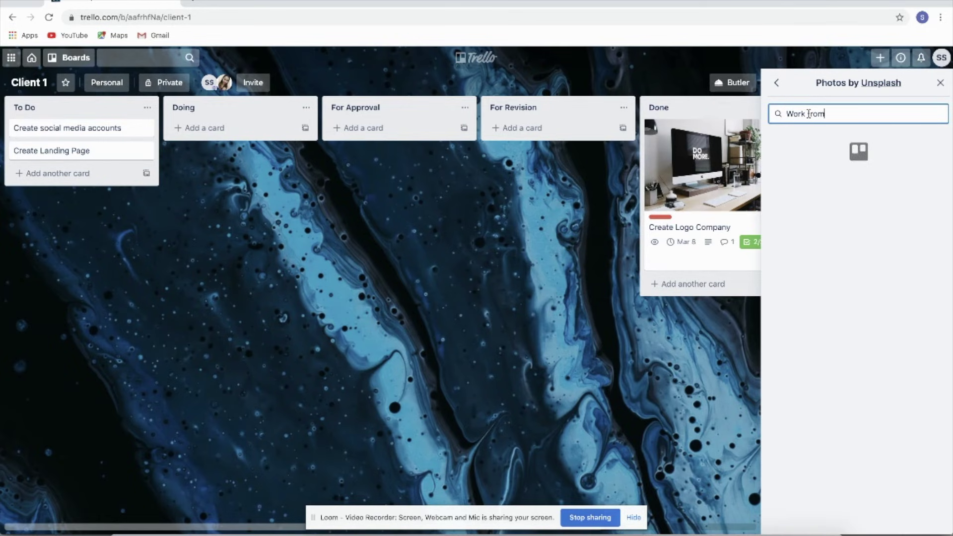
type(" home")
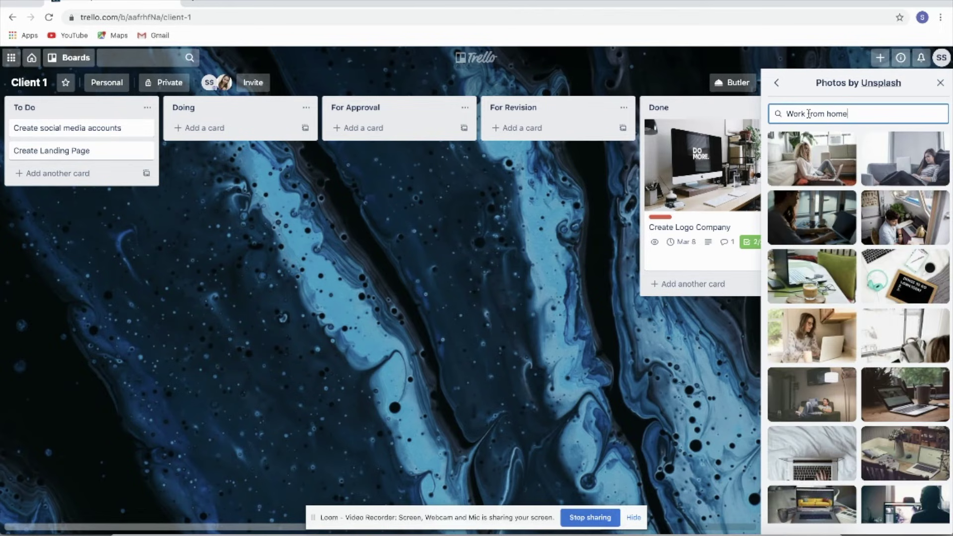
scroll(874, 229, "down", 3)
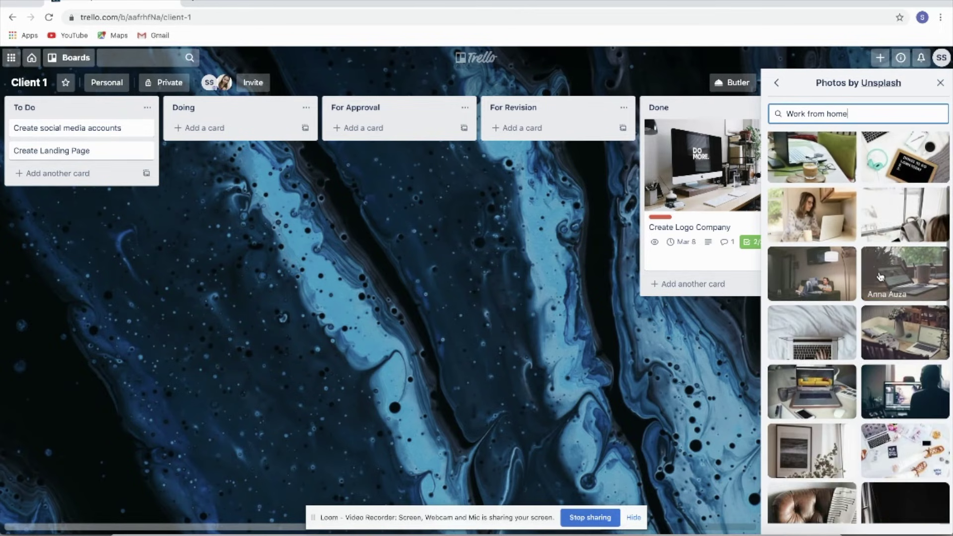
scroll(880, 276, "down", 6)
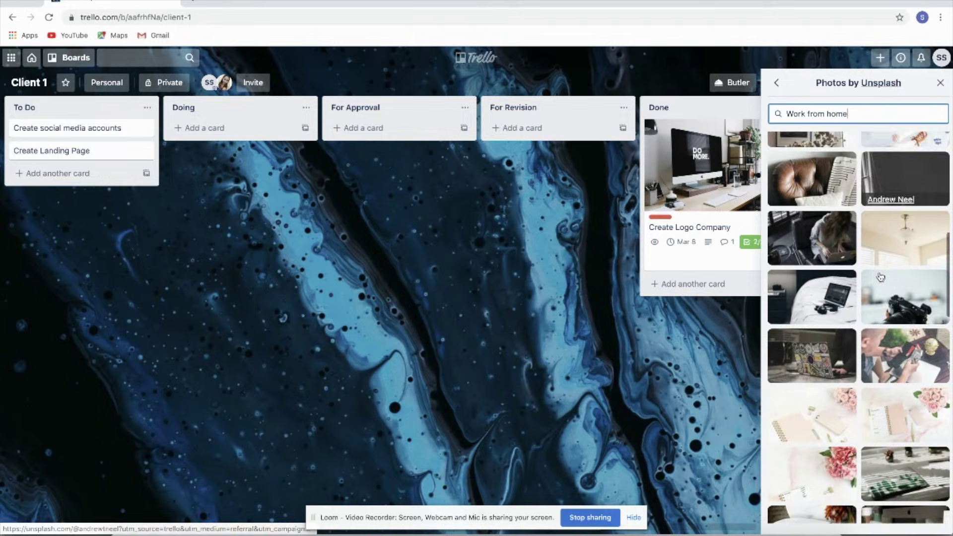
scroll(880, 277, "down", 2)
left_click(822, 325)
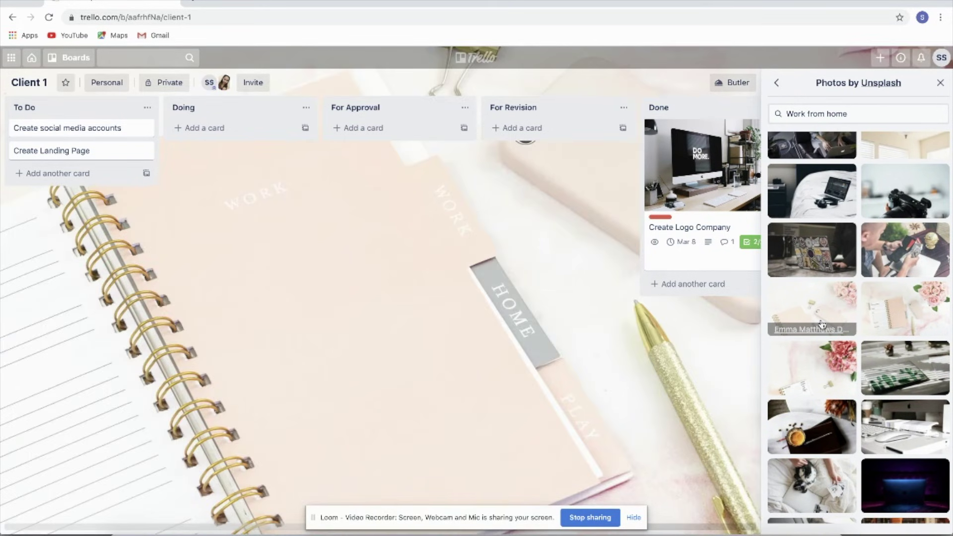
left_click(940, 82)
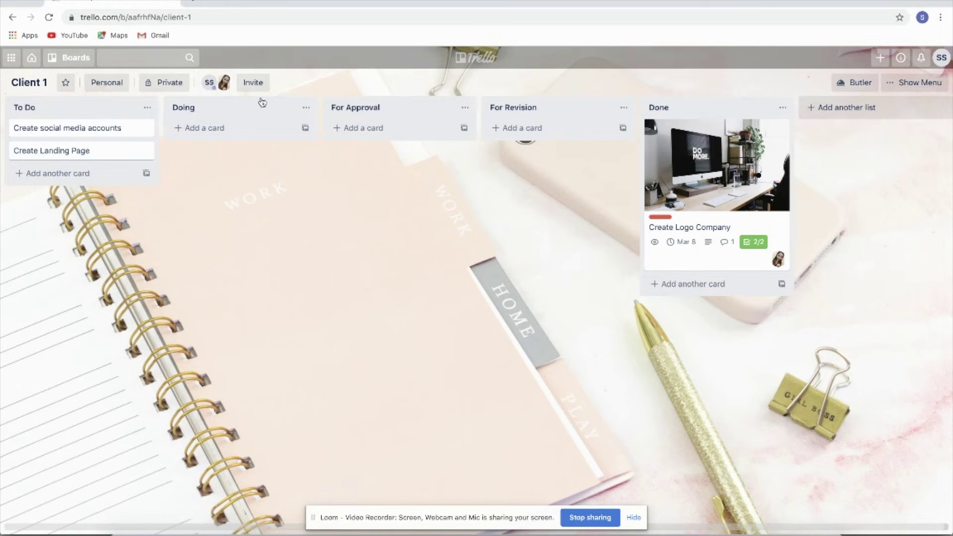
Step: Return to the Trello home page and reopen the Client 1 board with its menu closed
left_click(74, 57)
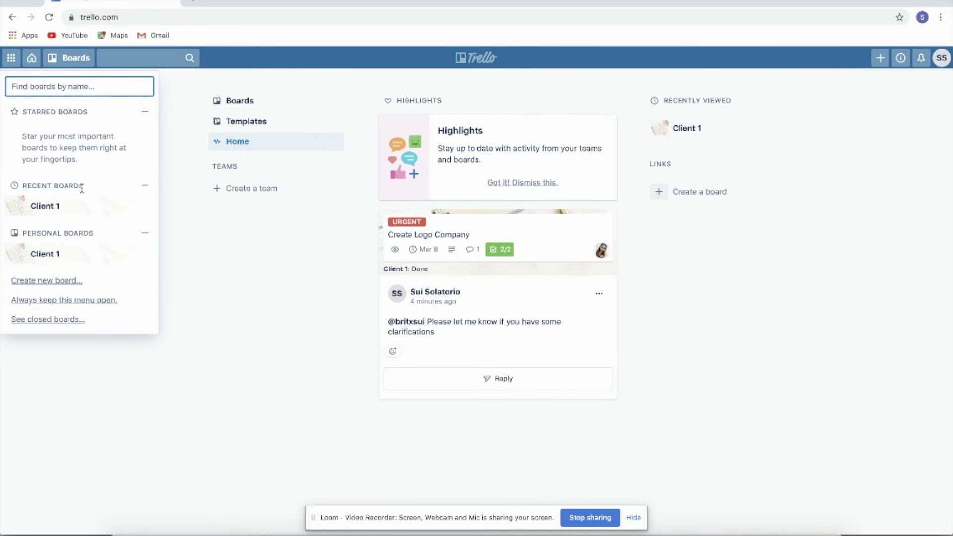
left_click(54, 264)
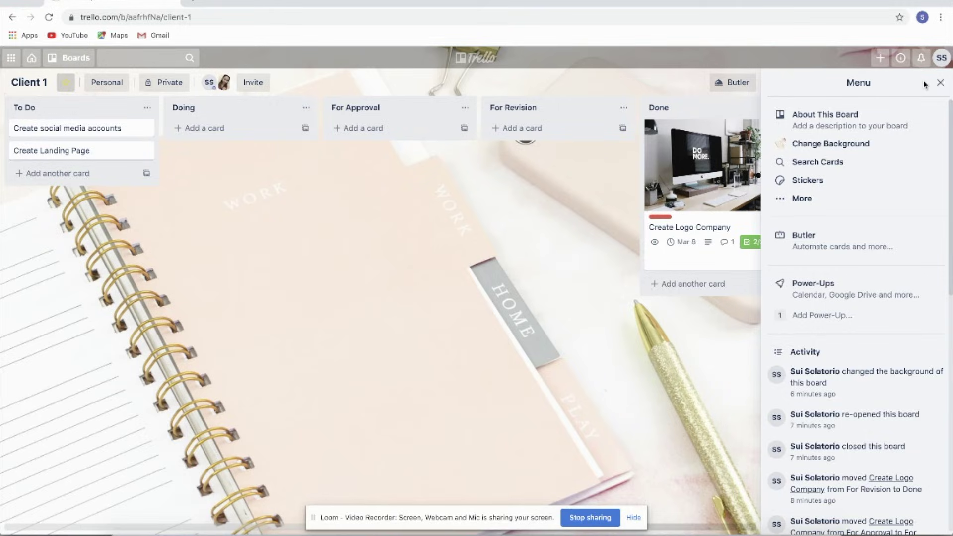
left_click(940, 83)
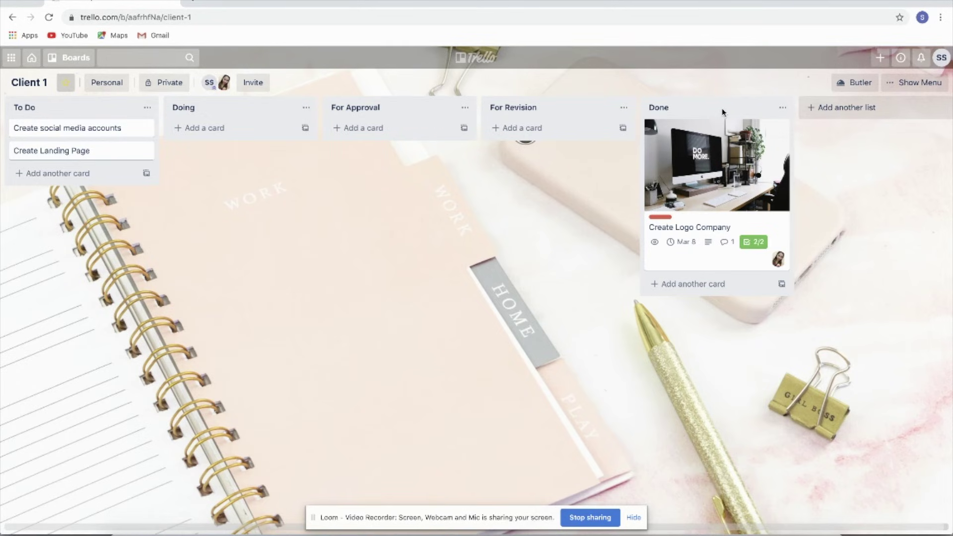
Step: Start inviting someone to the board and enter the collaborator's e-mail address
left_click(263, 84)
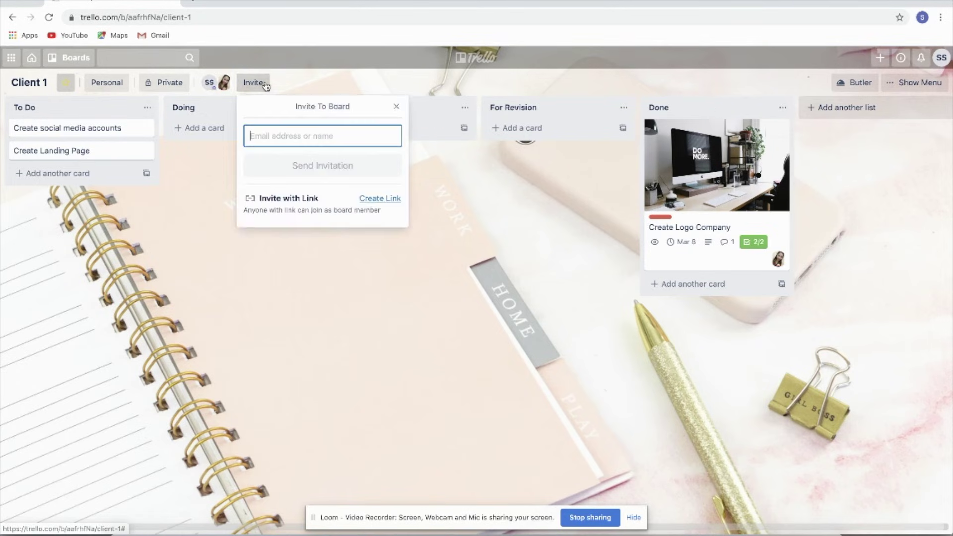
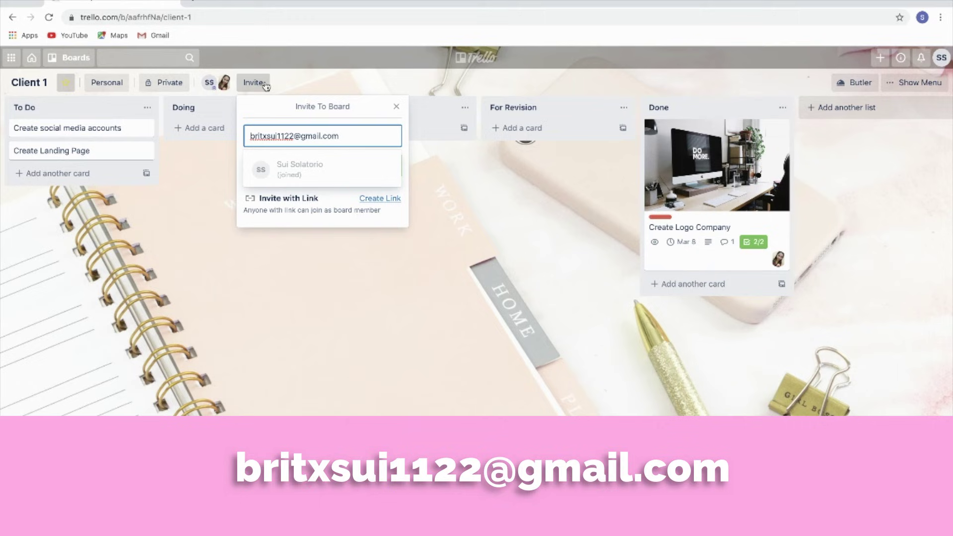